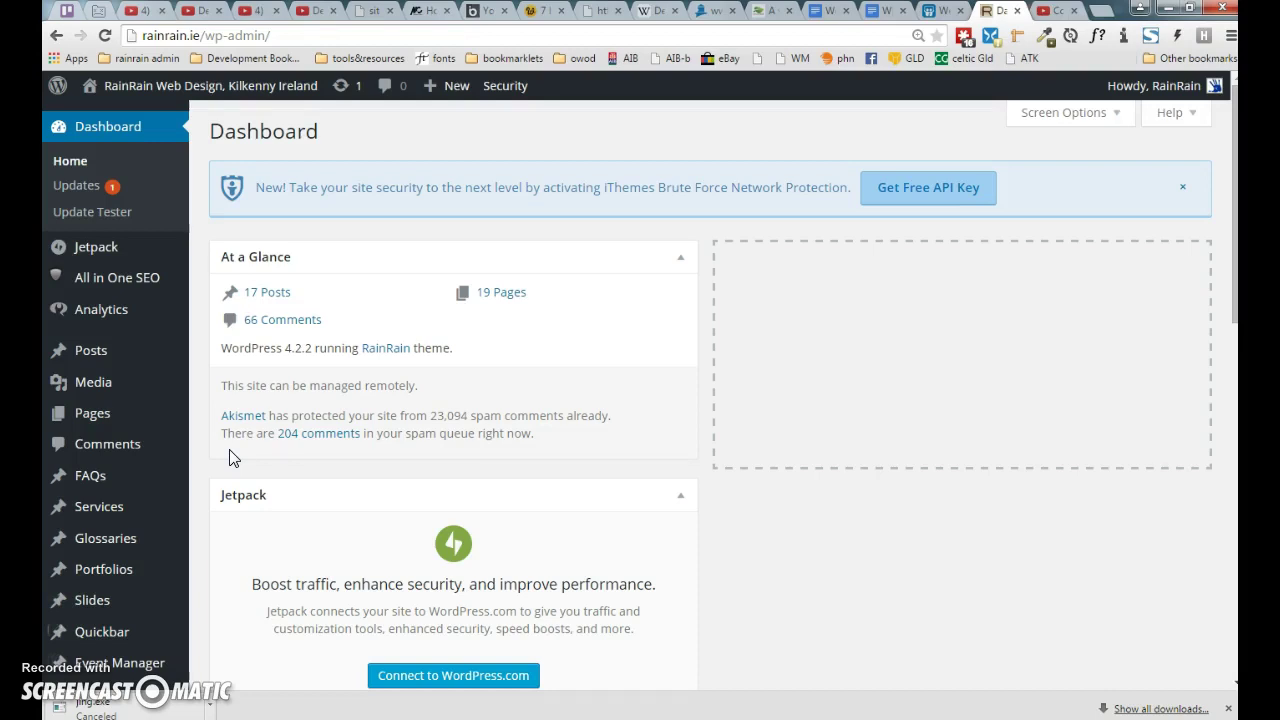
# On the Tools page, drag the Press This button onto the browser bookmarks bar
pyautogui.scroll(-1, 214, 530)
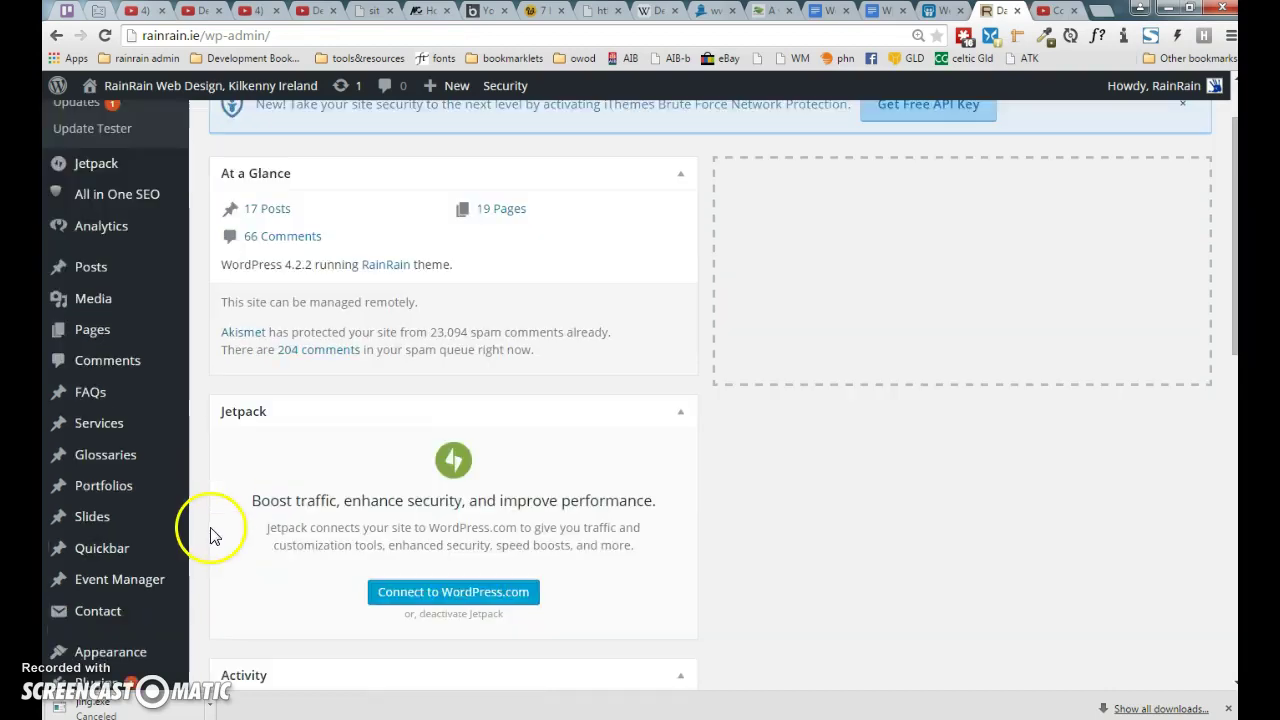
pyautogui.scroll(-2, 206, 508)
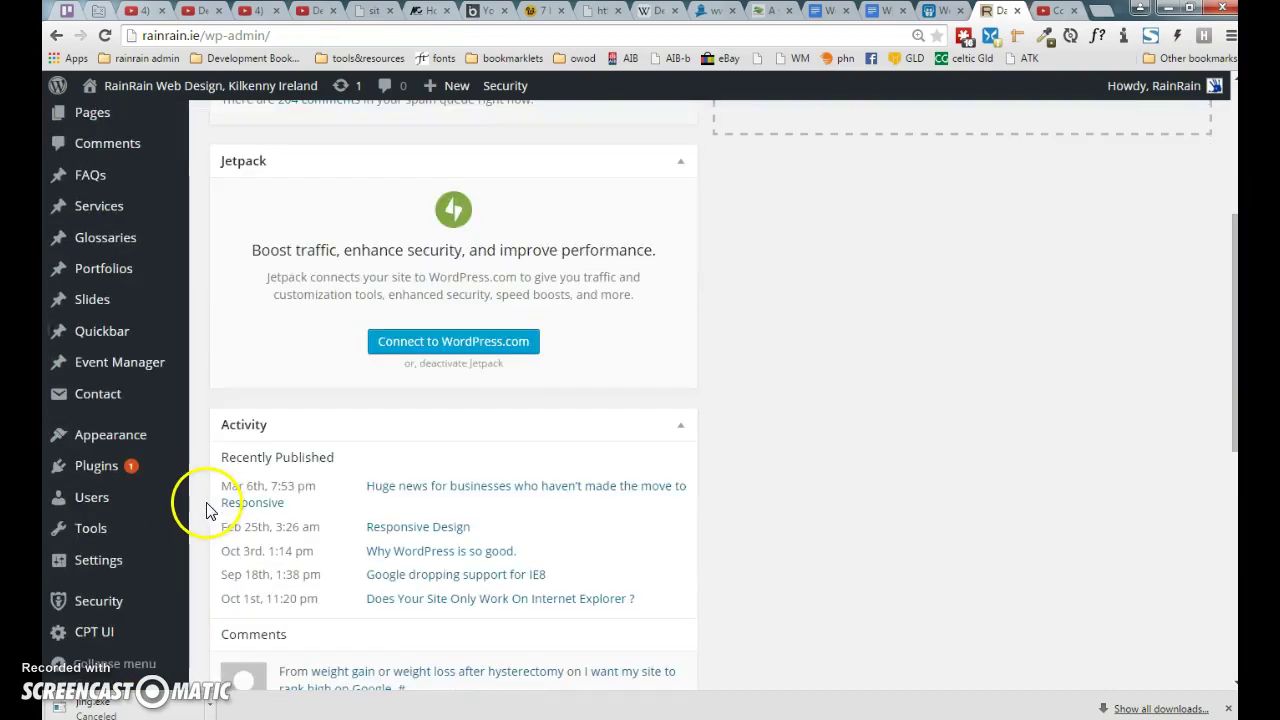
pyautogui.click(94, 535)
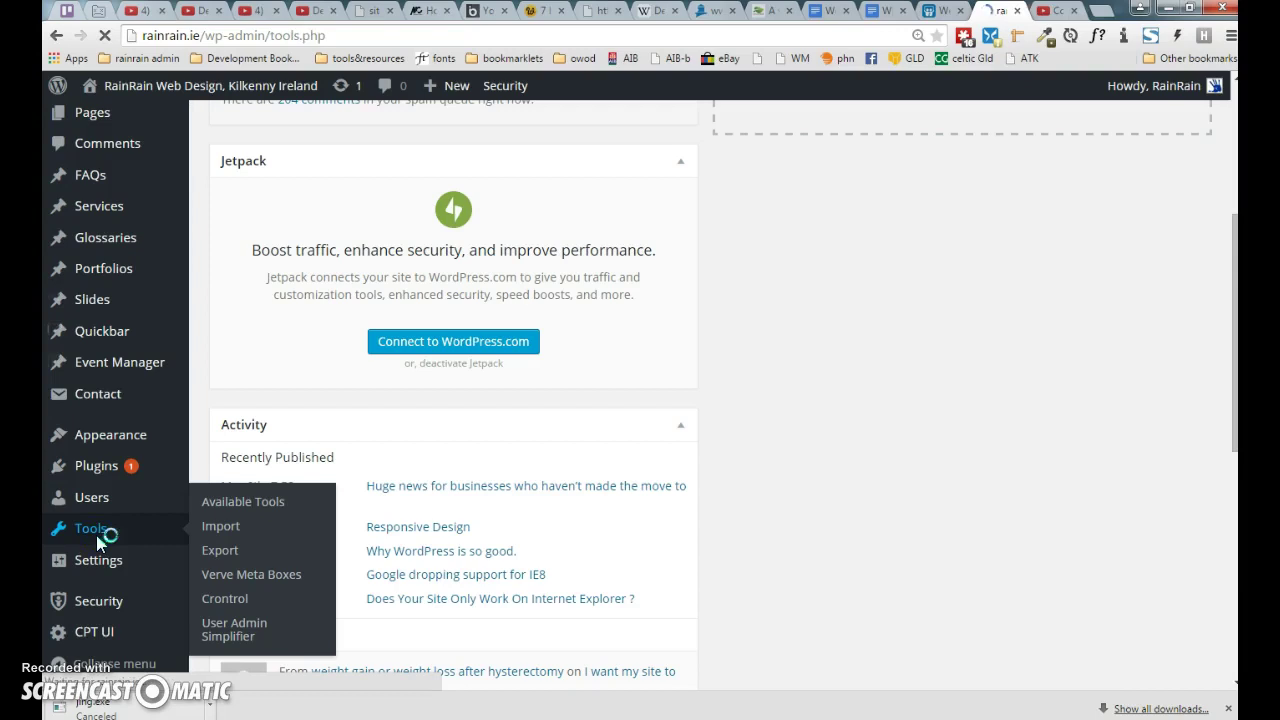
pyautogui.scroll(-2, 548, 553)
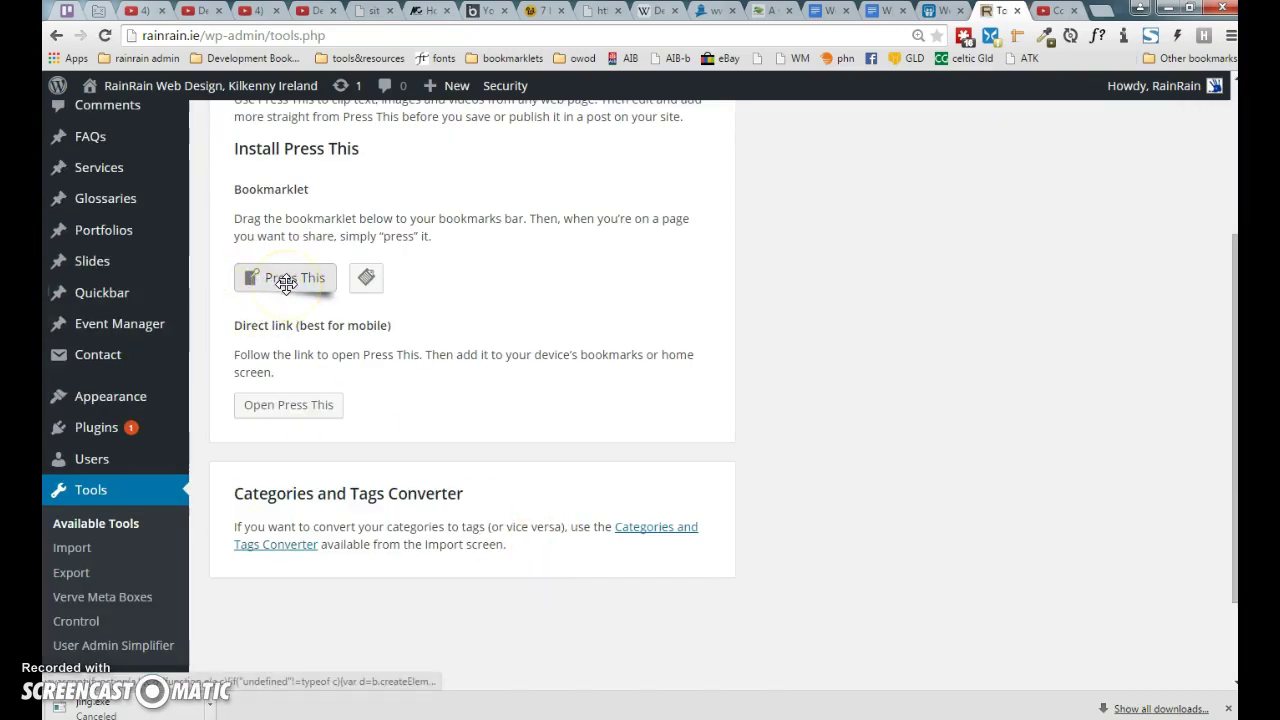
pyautogui.moveTo(286, 283)
pyautogui.mouseDown()
pyautogui.moveTo(968, 113)
pyautogui.moveTo(1068, 62)
pyautogui.mouseUp()
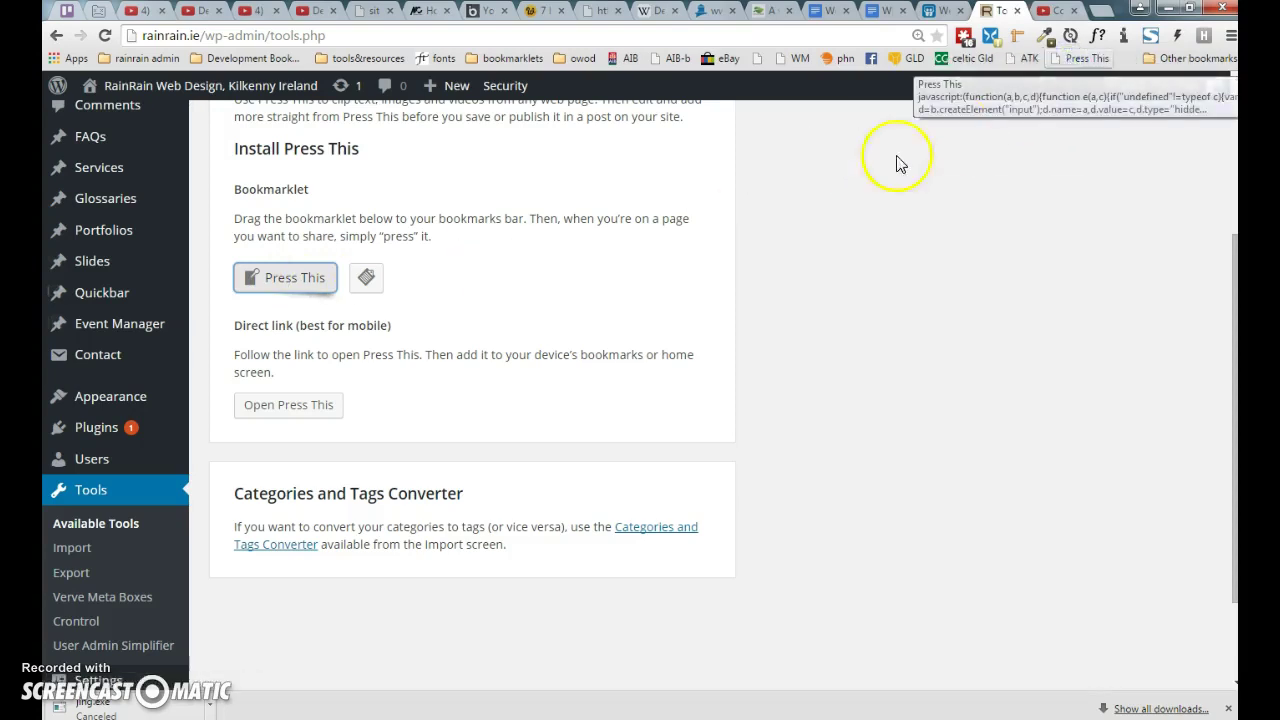
# Show and hide the bookmarklet code, then try the direct Press This link
pyautogui.click(364, 284)
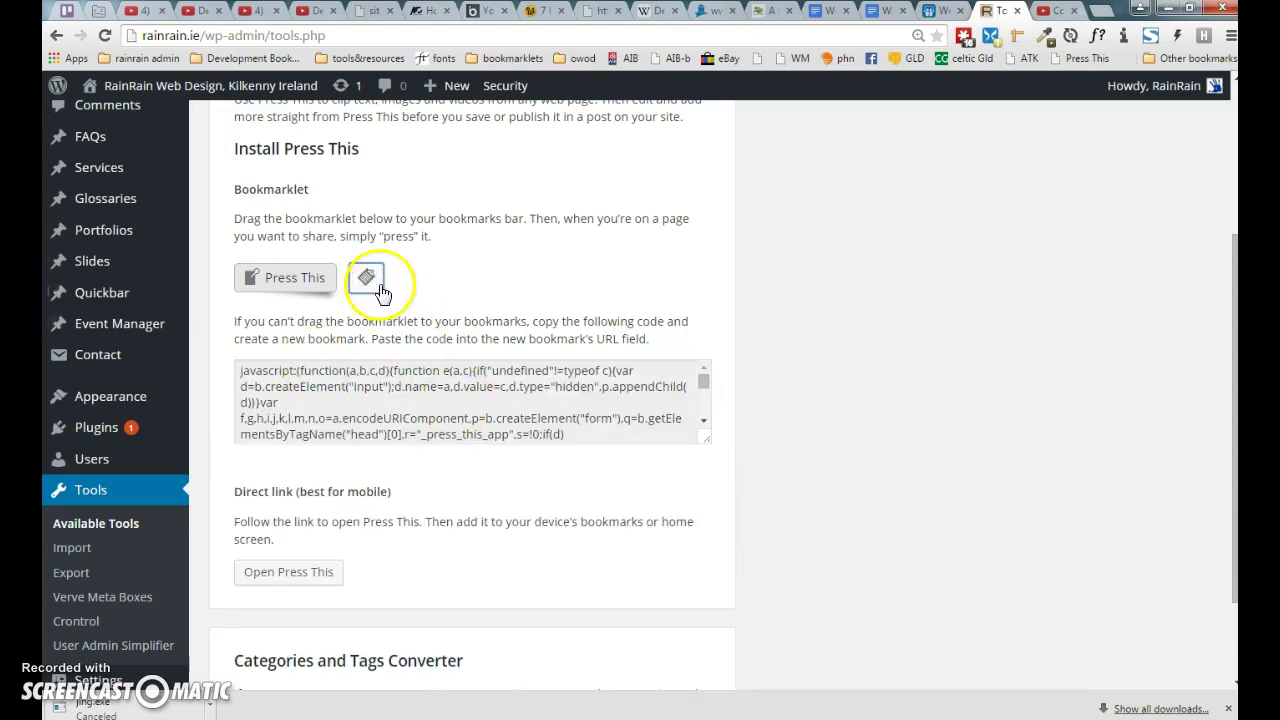
pyautogui.click(379, 287)
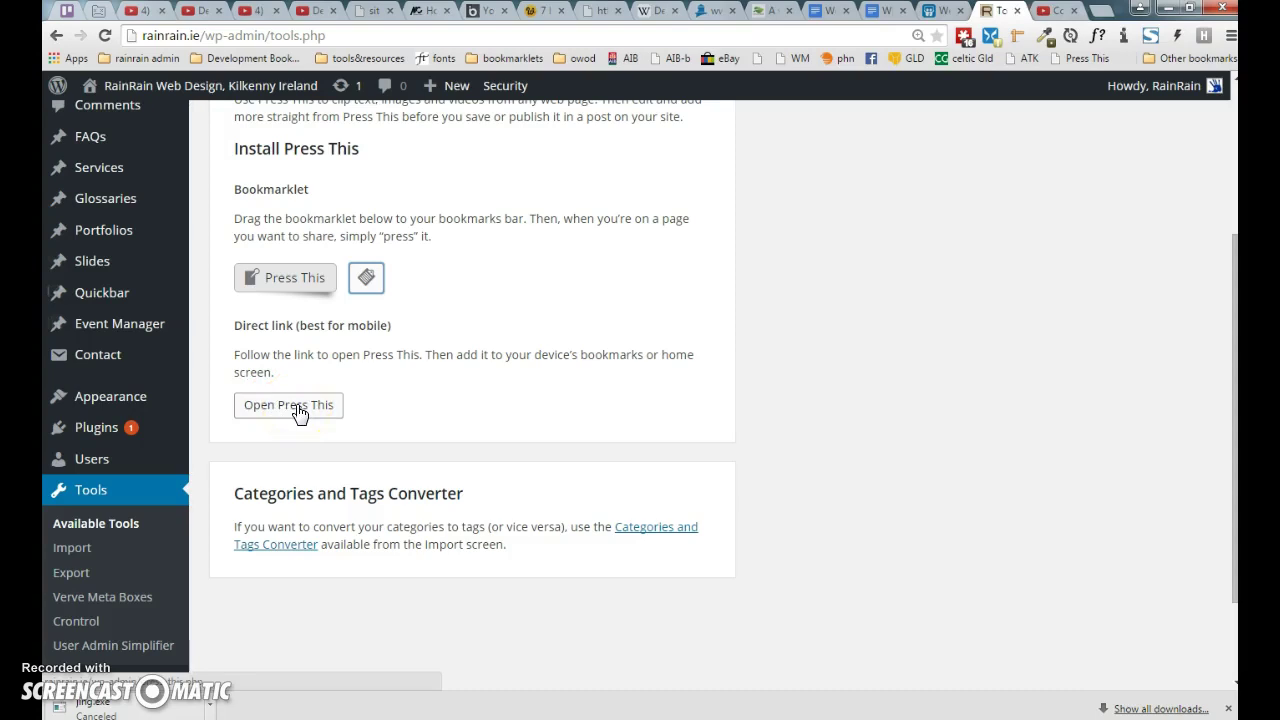
pyautogui.click(298, 413)
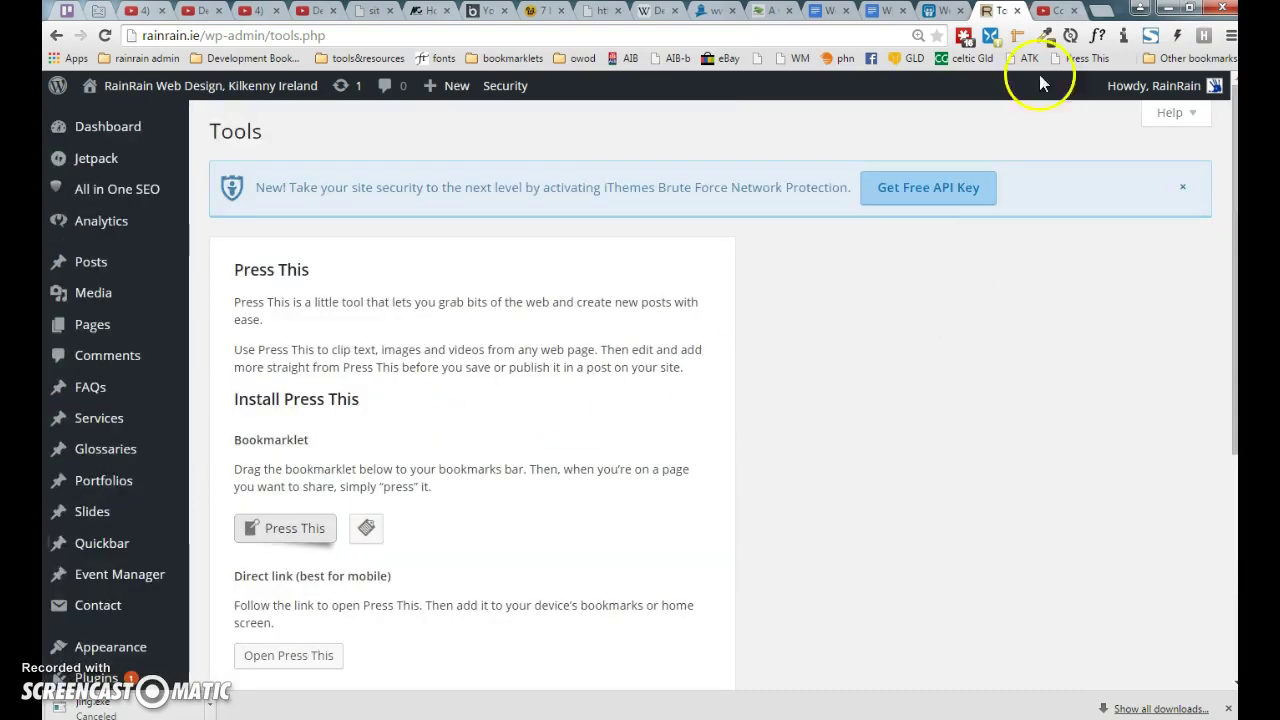
# From the YouTube design brief video, launch the Press This bookmark to start a post
pyautogui.click(1057, 12)
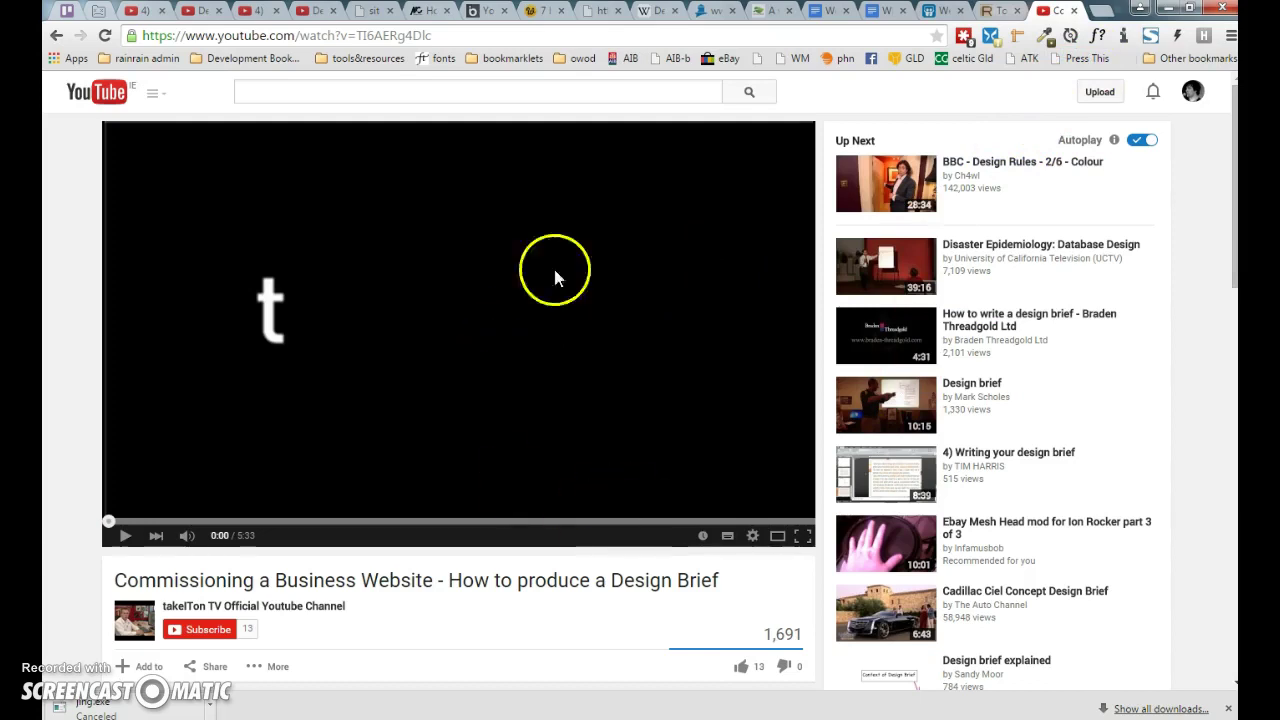
pyautogui.moveTo(886, 184)
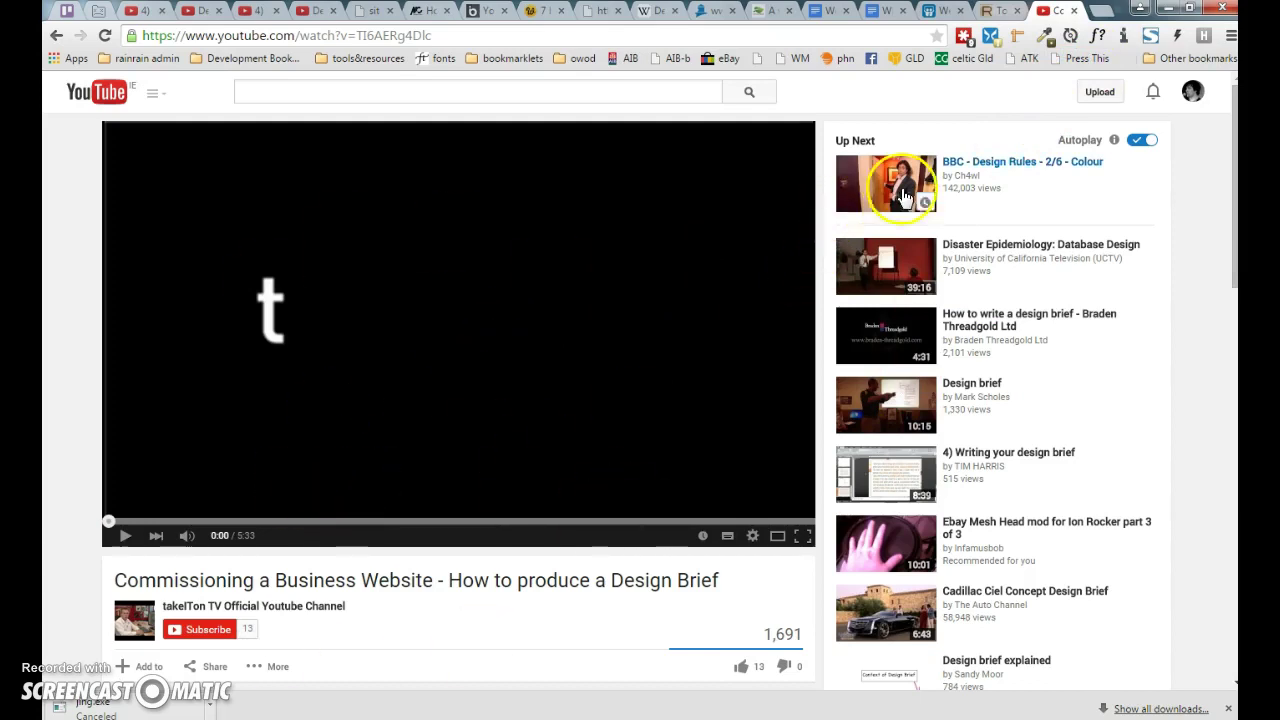
pyautogui.click(1071, 58)
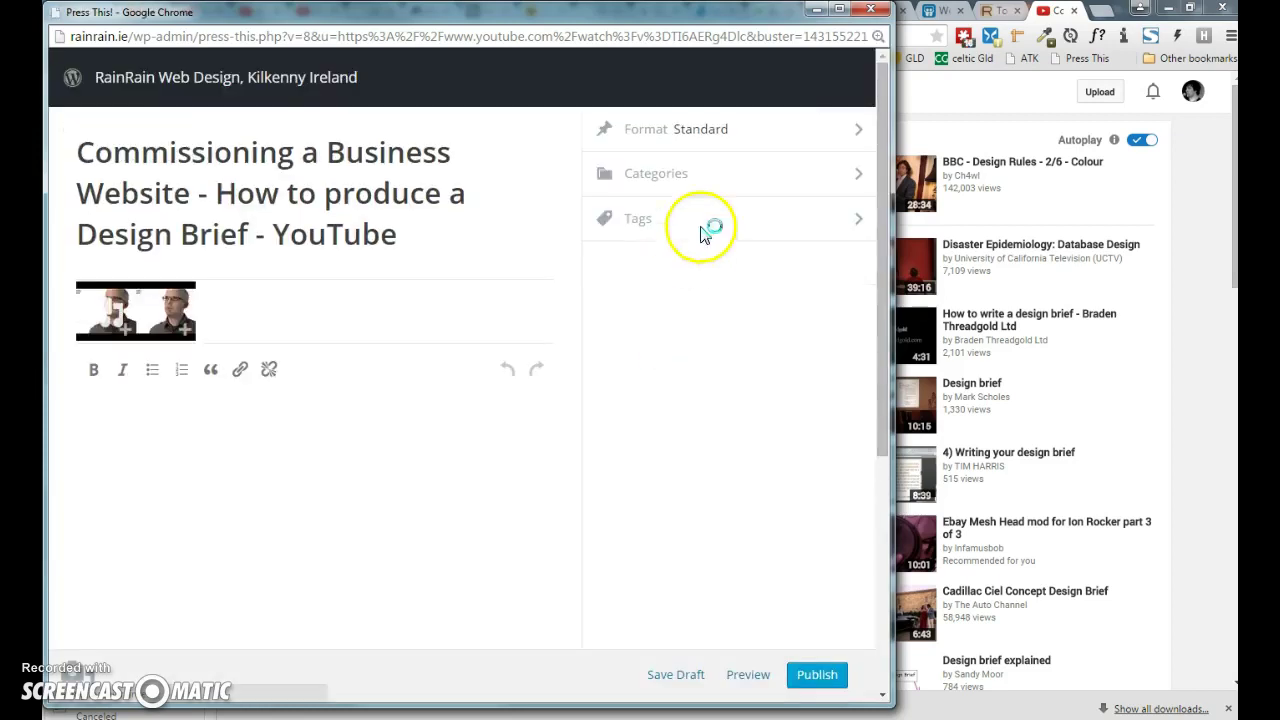
# File the post under the Business and Web Design categories, keeping the Standard format
pyautogui.click(735, 176)
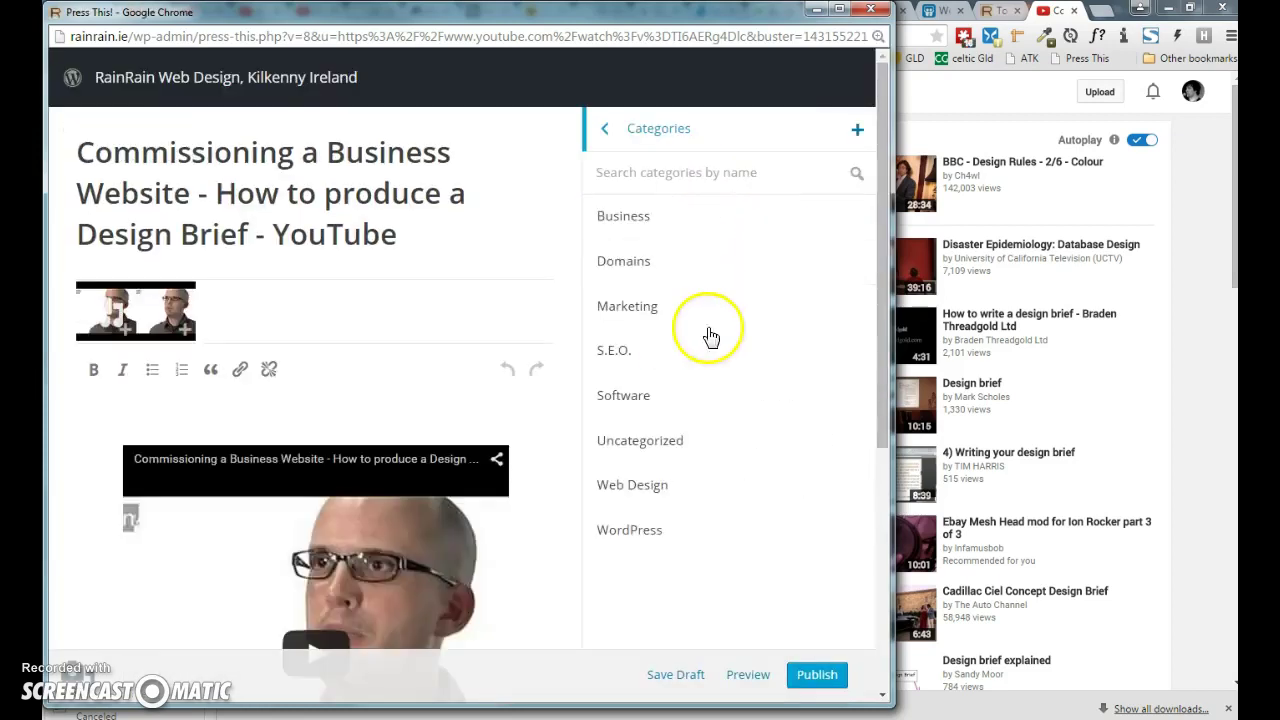
pyautogui.click(603, 218)
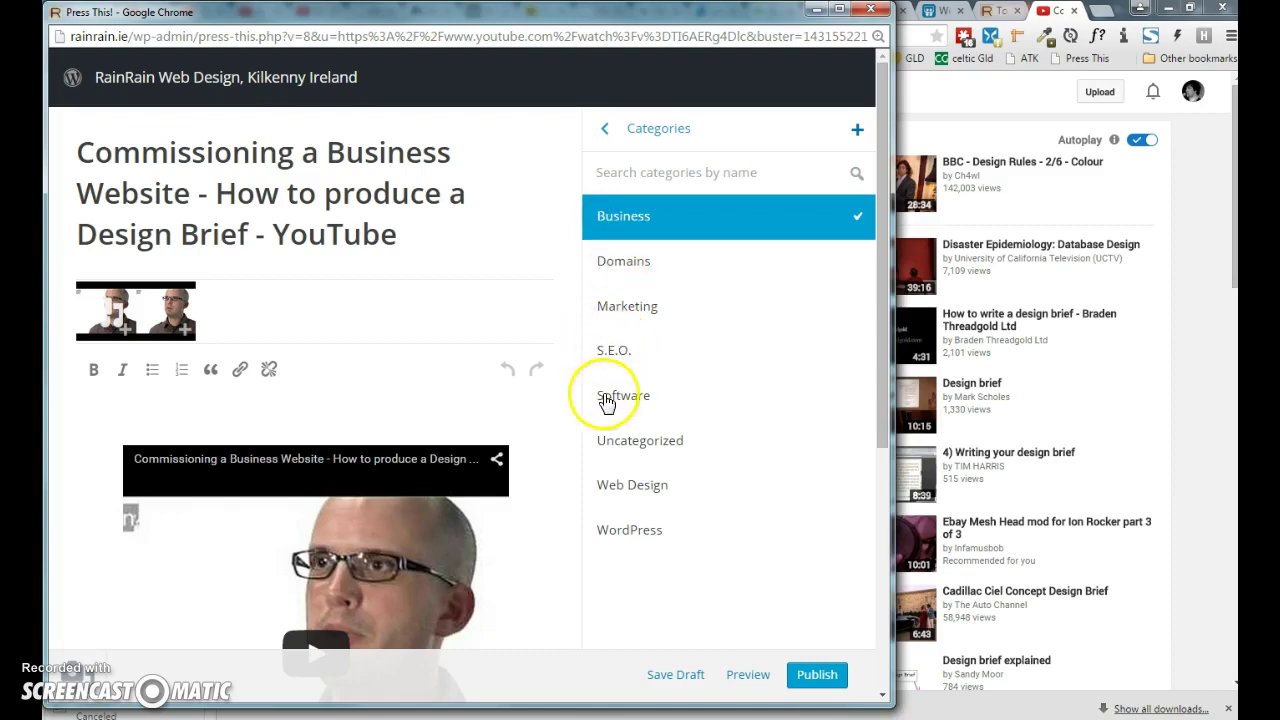
pyautogui.click(619, 487)
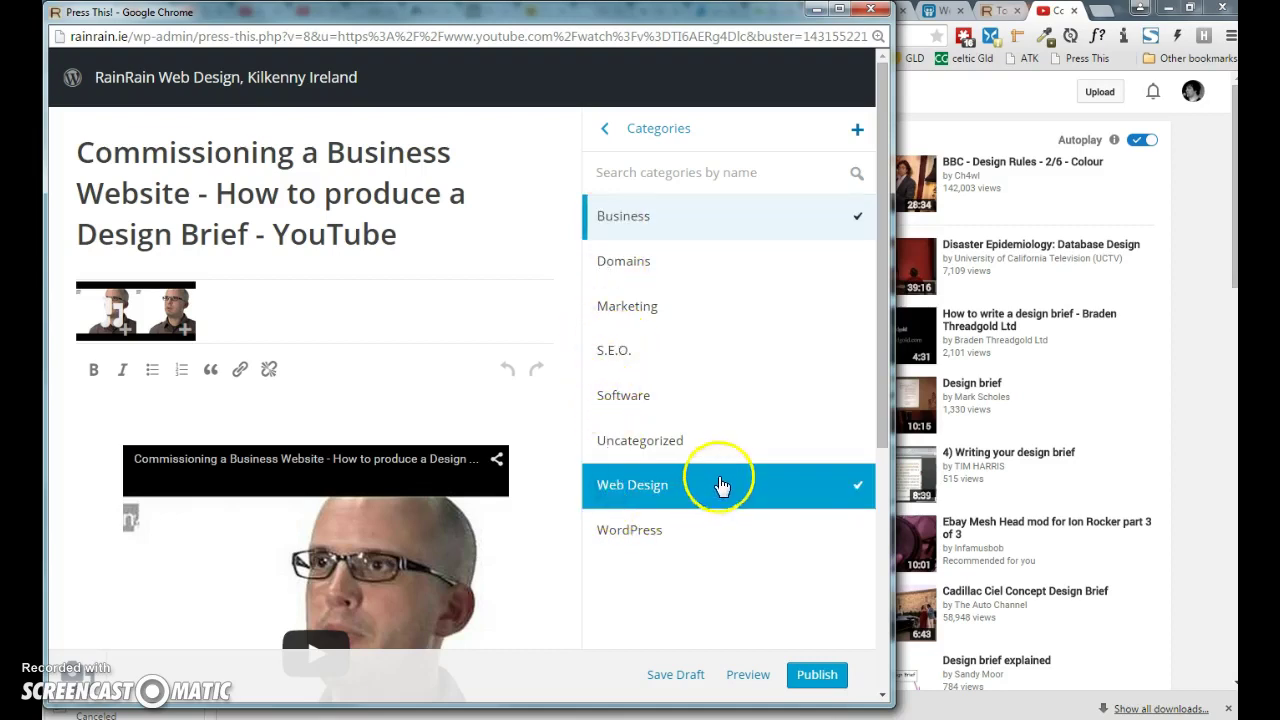
pyautogui.click(638, 126)
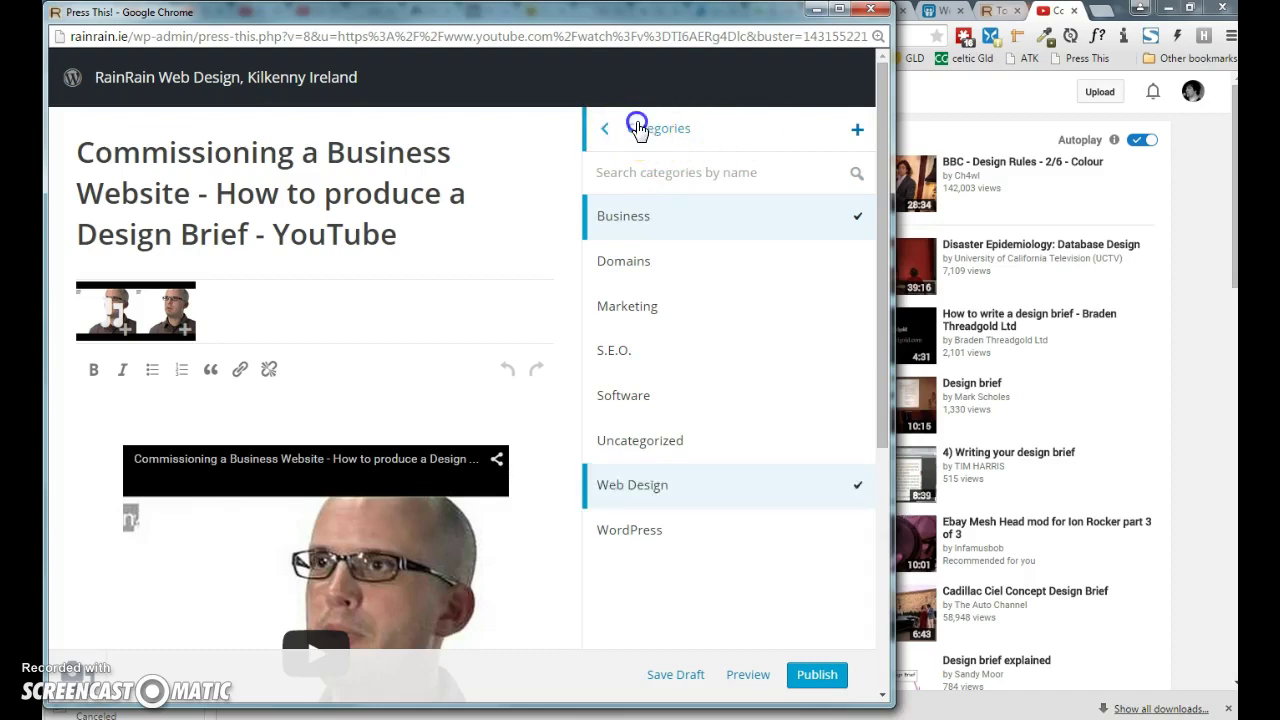
pyautogui.click(694, 138)
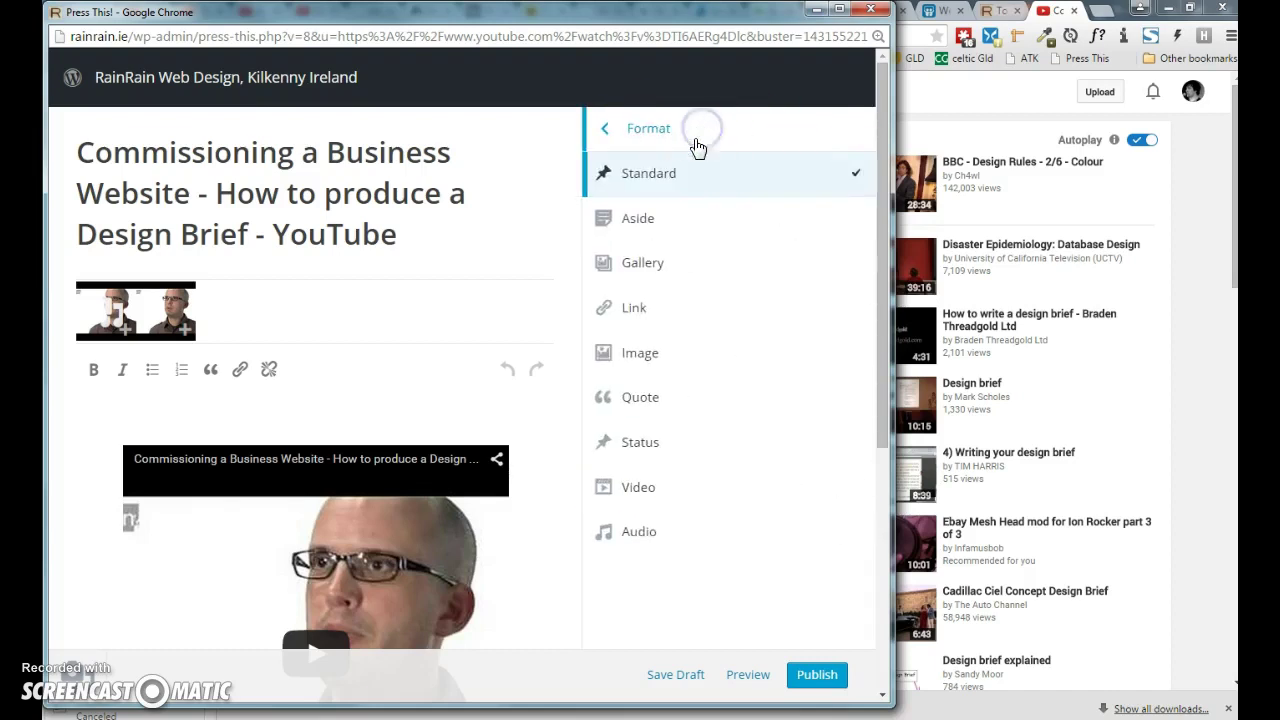
pyautogui.click(649, 131)
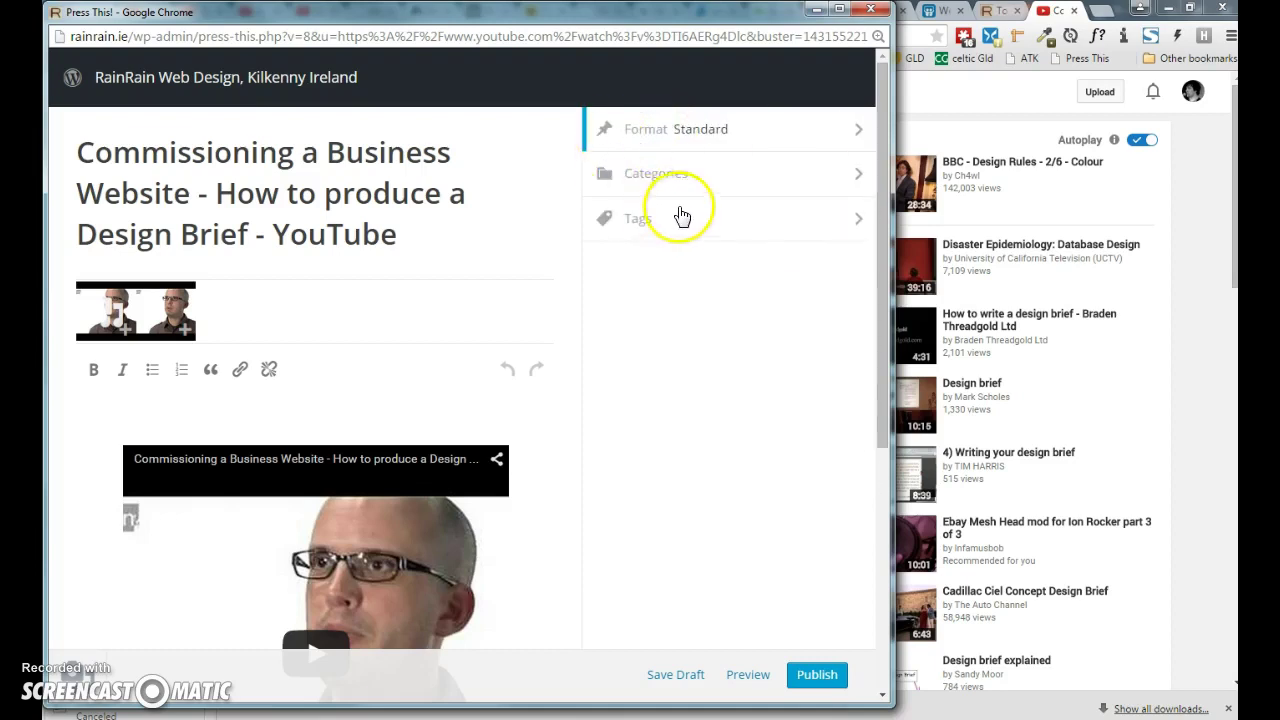
# Add the 'business' and 'Web Design' tags from the most used tags
pyautogui.click(660, 219)
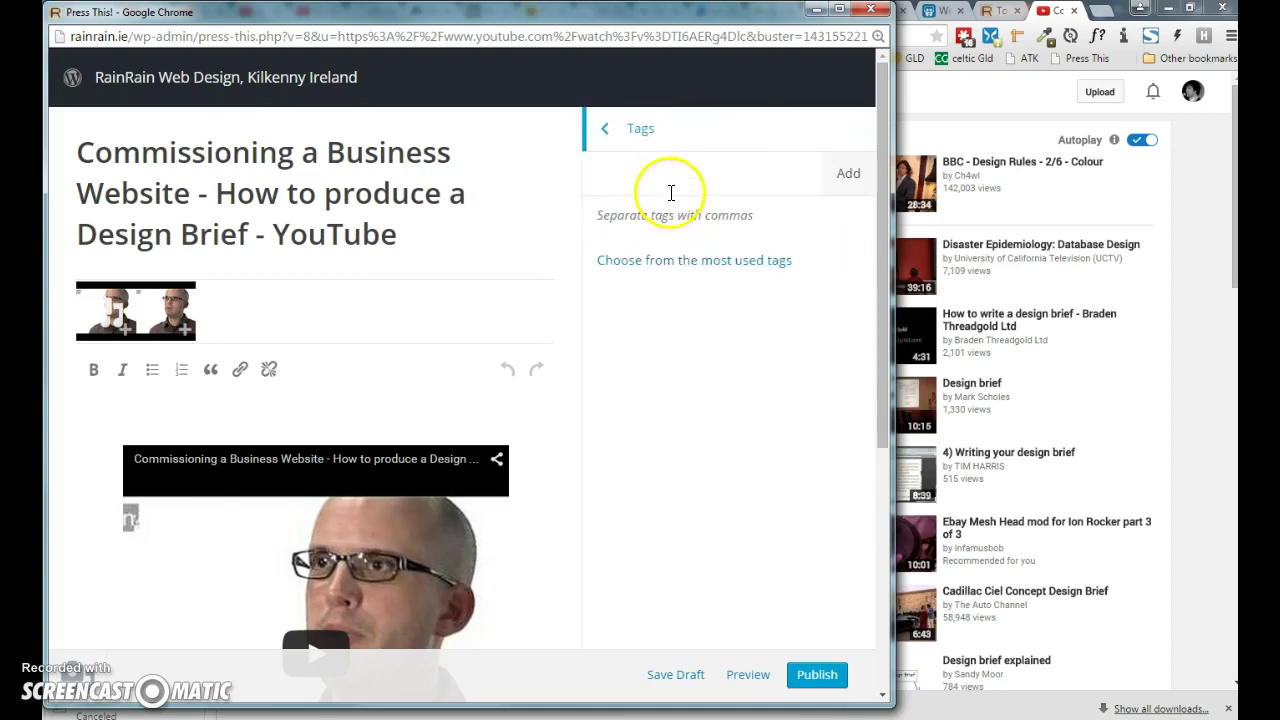
pyautogui.click(660, 176)
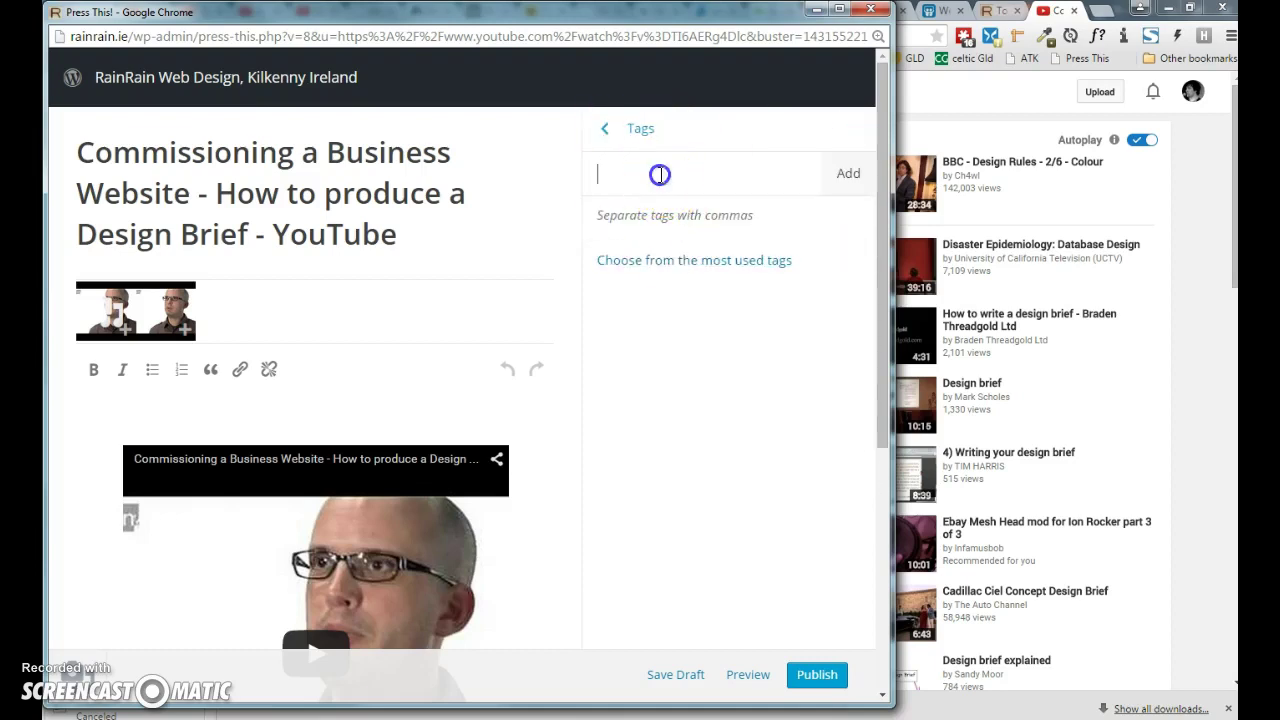
pyautogui.click(661, 261)
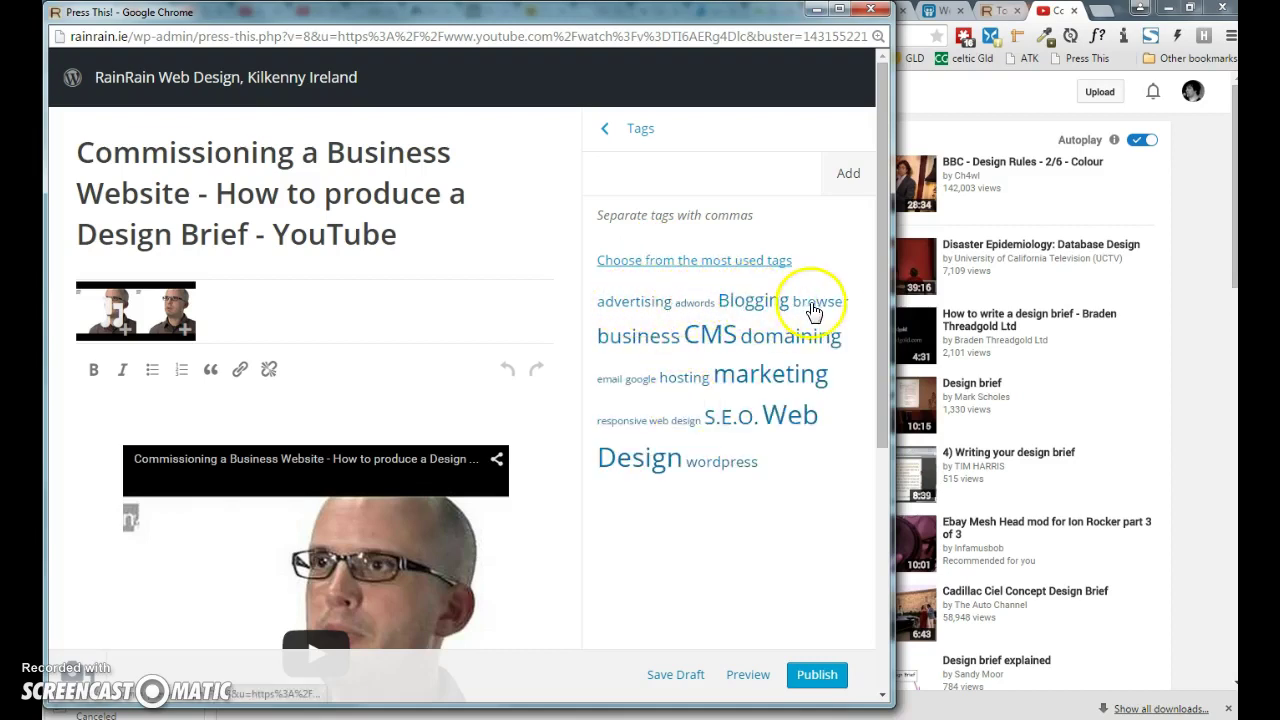
pyautogui.click(638, 336)
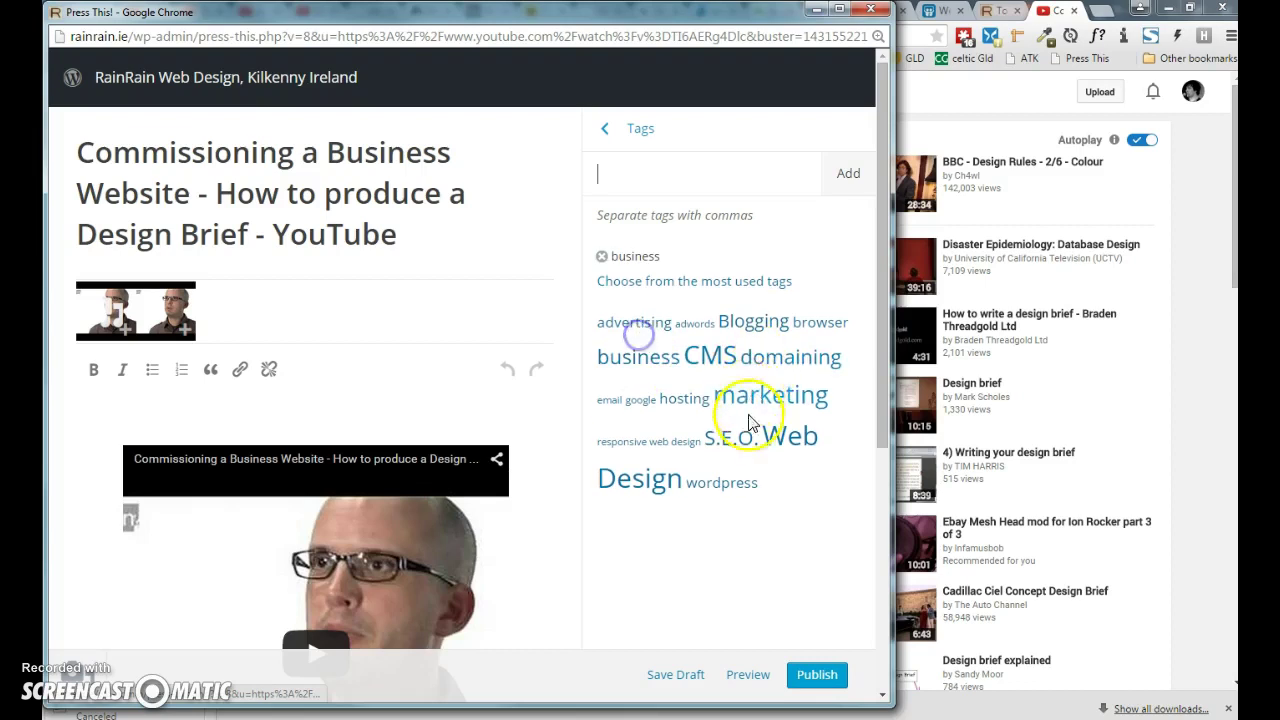
pyautogui.click(805, 440)
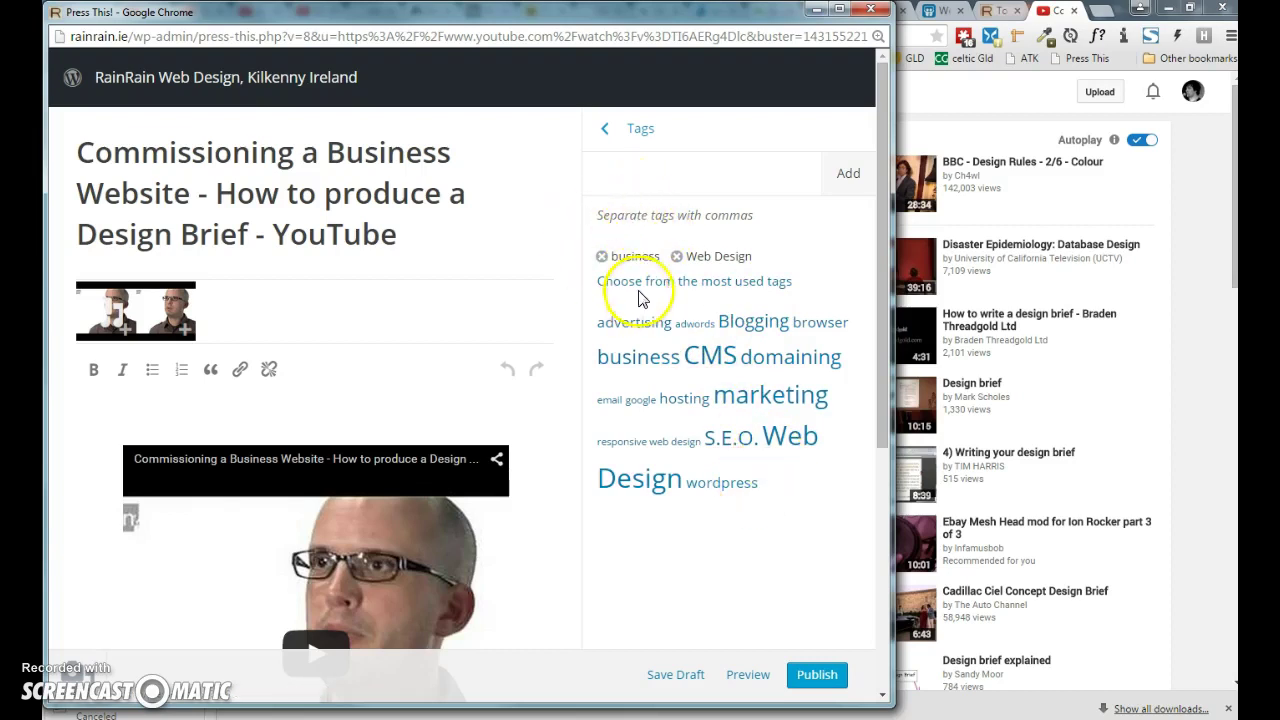
pyautogui.click(682, 575)
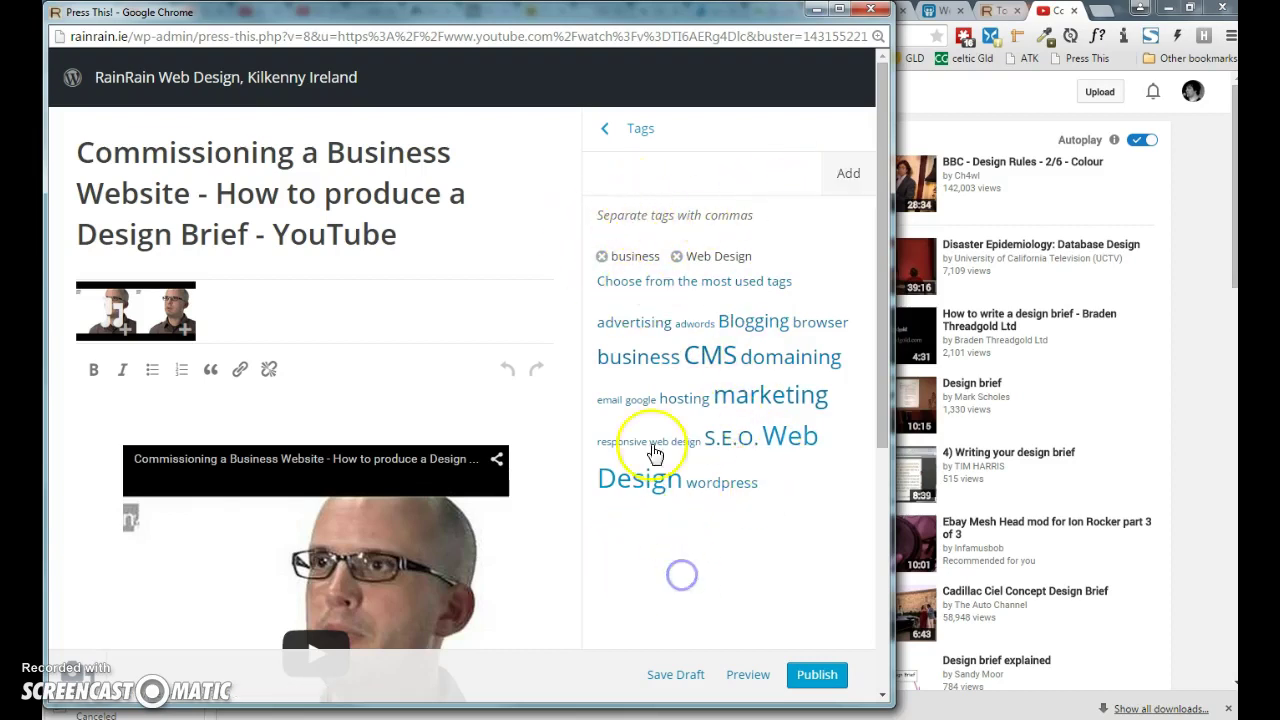
pyautogui.click(610, 128)
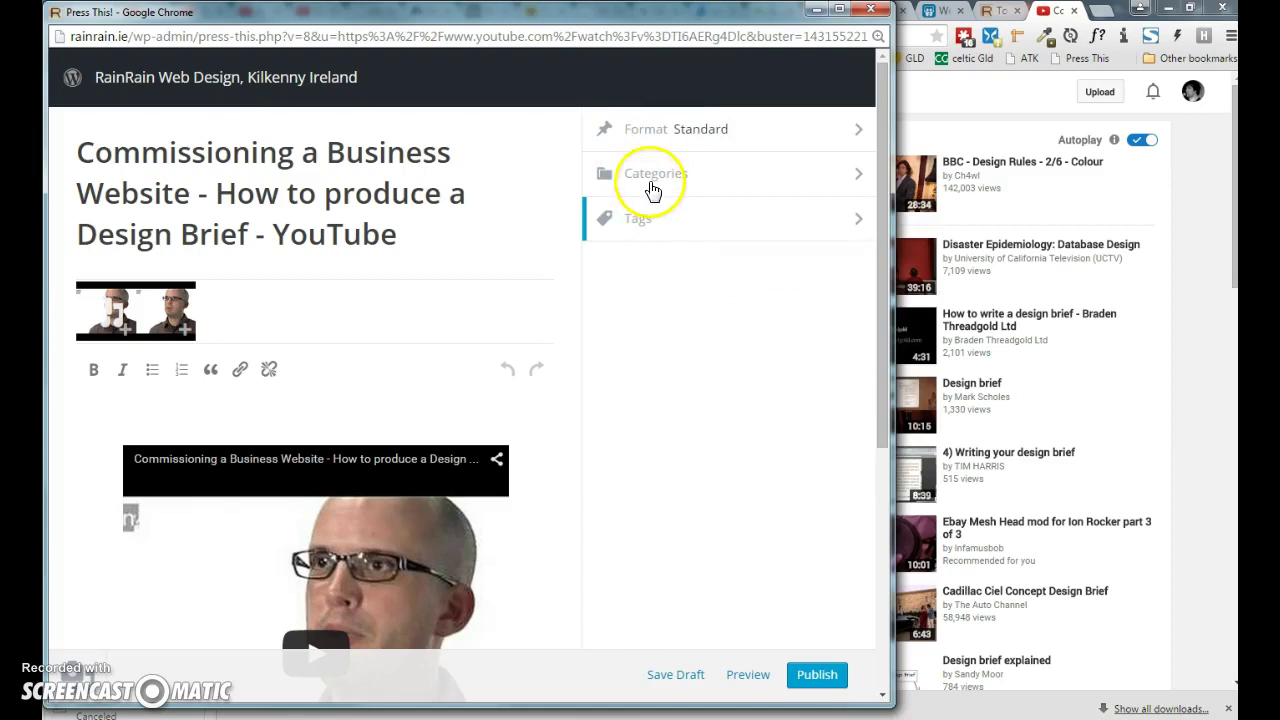
# Place the cursor in the post body above the video and clear stray test letters
pyautogui.click(299, 192)
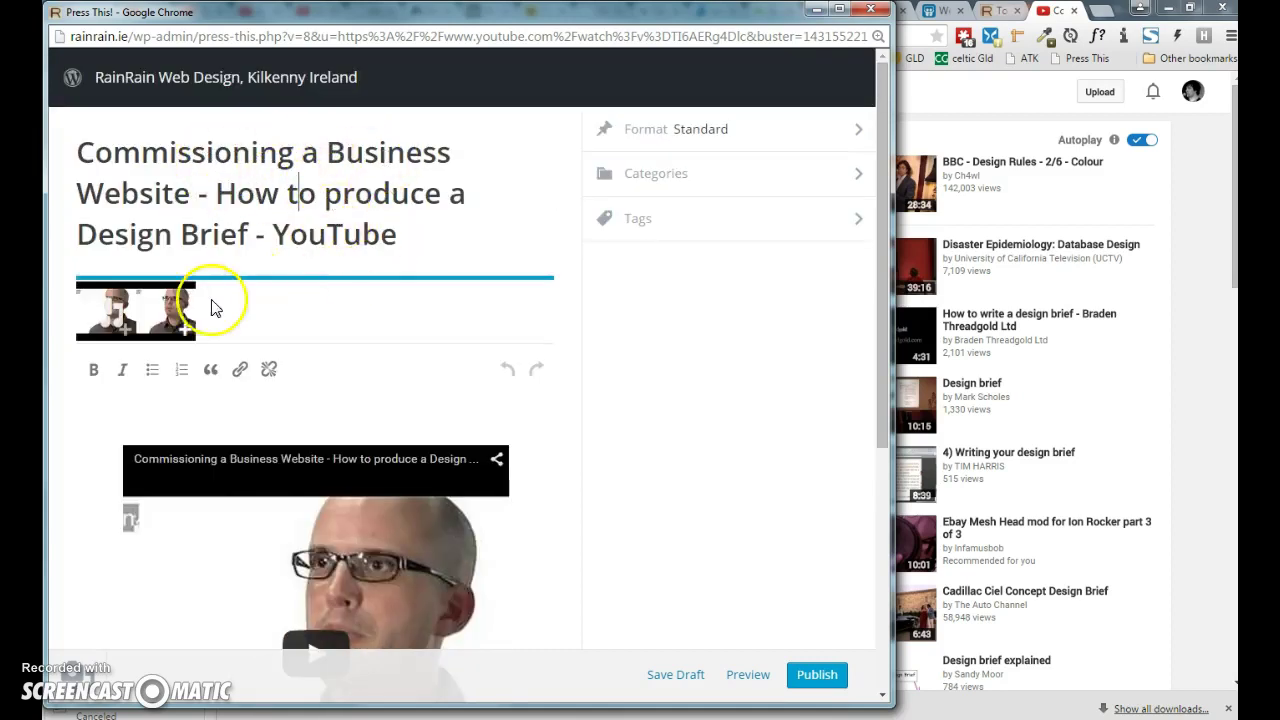
pyautogui.scroll(-1, 200, 305)
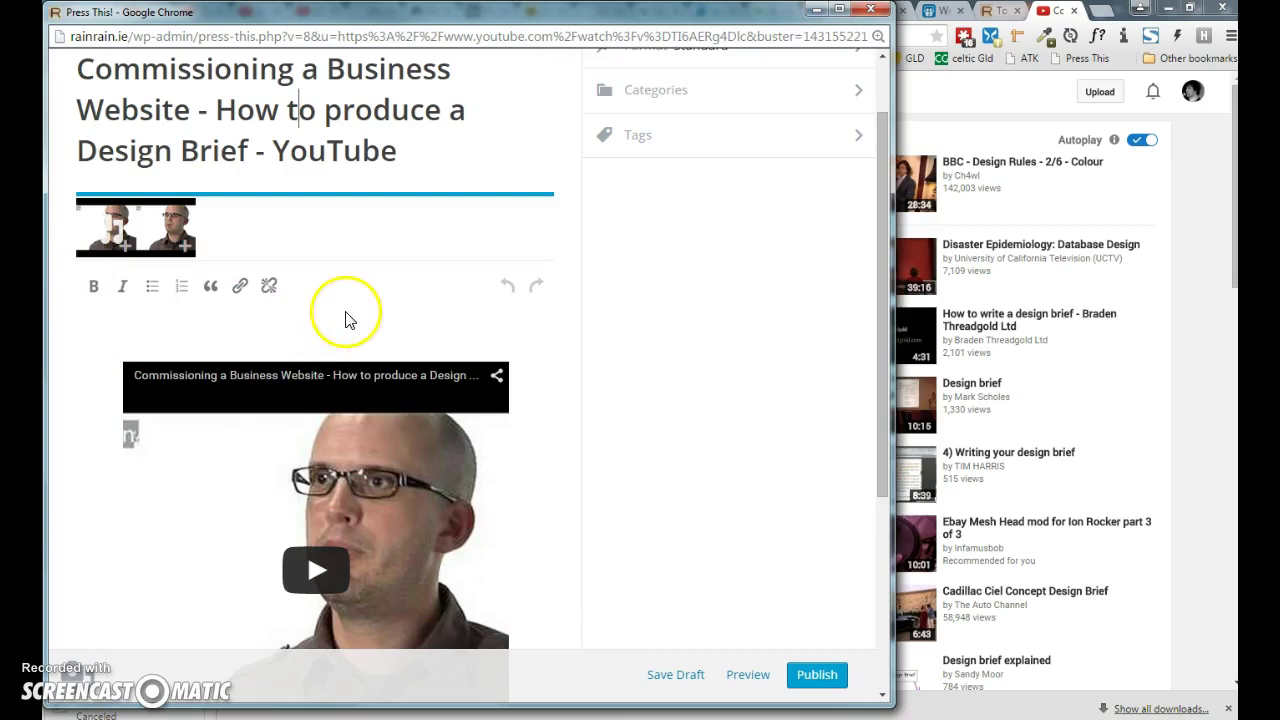
pyautogui.scroll(-2, 218, 338)
pyautogui.scroll(-3, 220, 343)
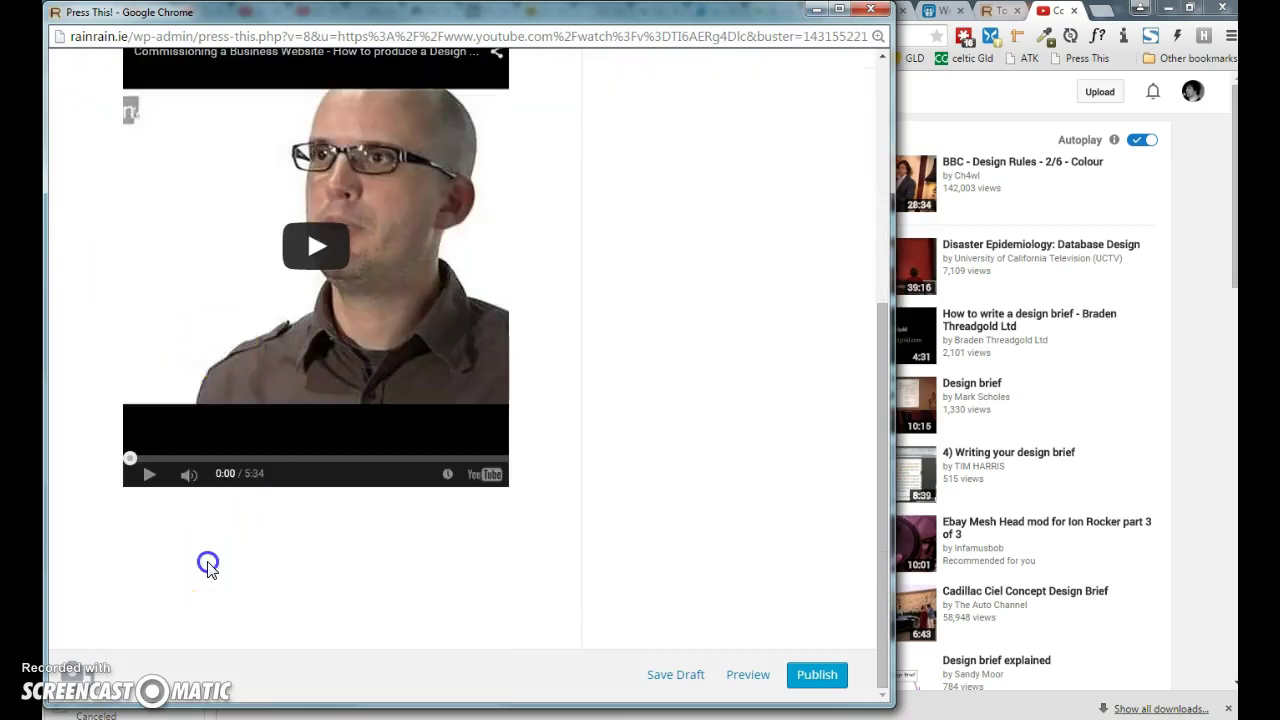
pyautogui.scroll(2, 213, 520)
pyautogui.scroll(4, 218, 470)
pyautogui.click(234, 413)
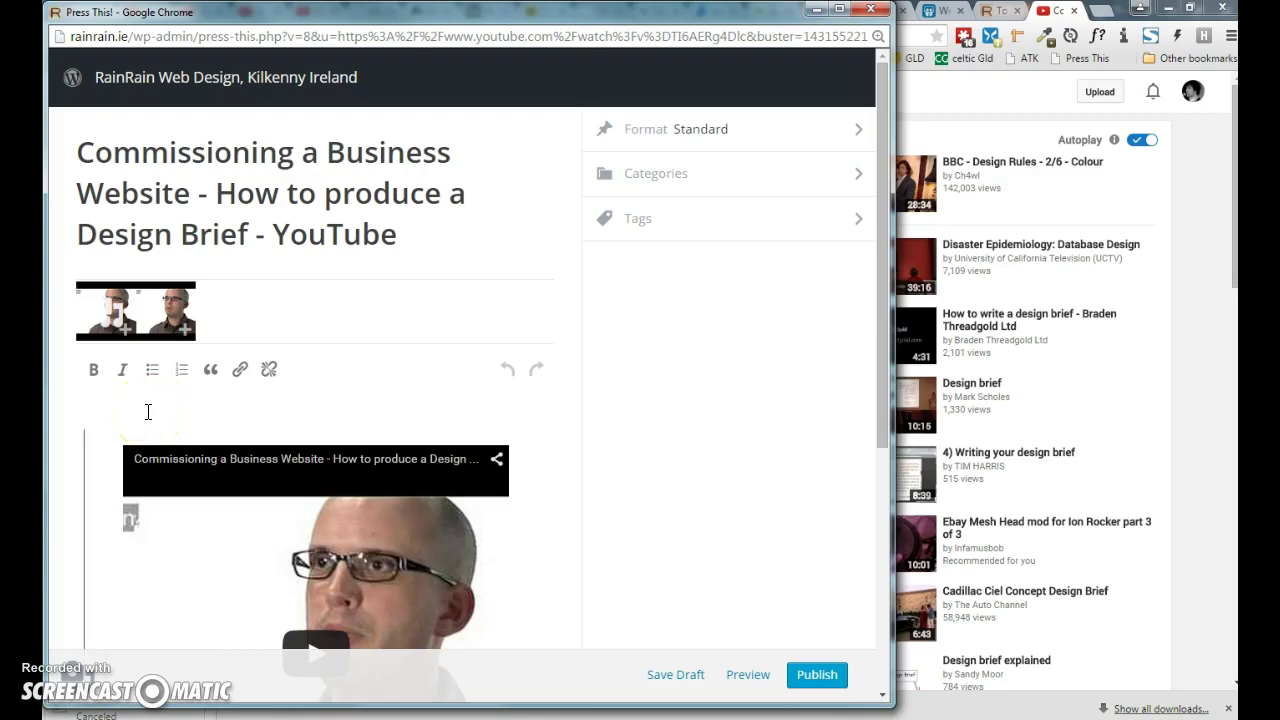
pyautogui.write('erwe')
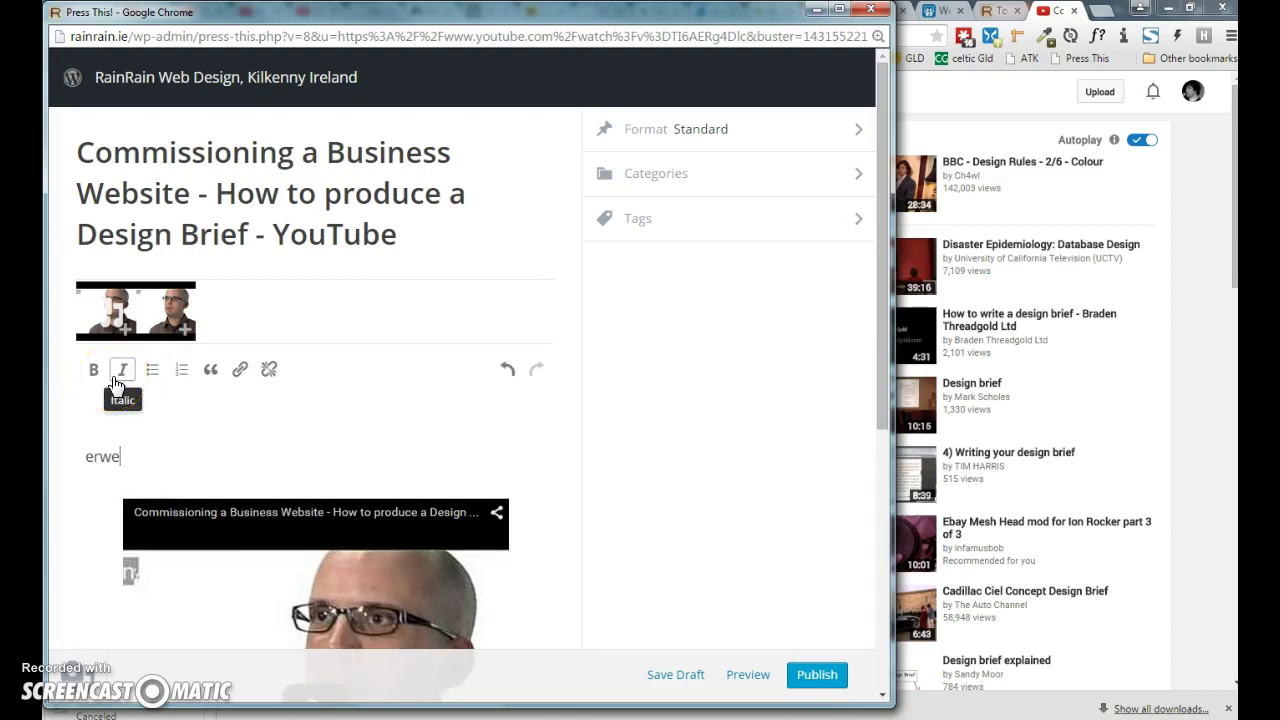
pyautogui.hotkey('shift', 'Home')
# Type 'Here's a video which you may find helpful if you're getting a website developed.'
pyautogui.write('H')
pyautogui.write('n in')
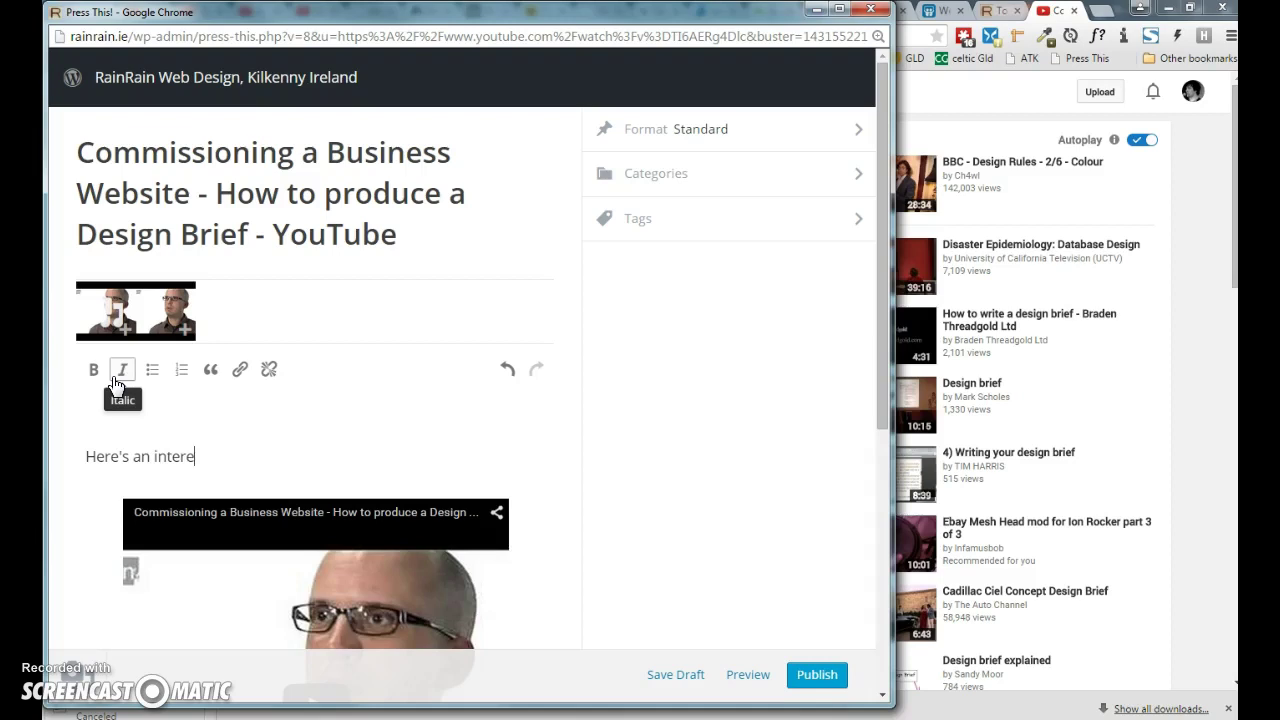
pyautogui.press('BackSpace')
pyautogui.press('BackSpace')
pyautogui.press('BackSpace')
pyautogui.write('who')
pyautogui.write('ich')
pyautogui.write(' you may find h')
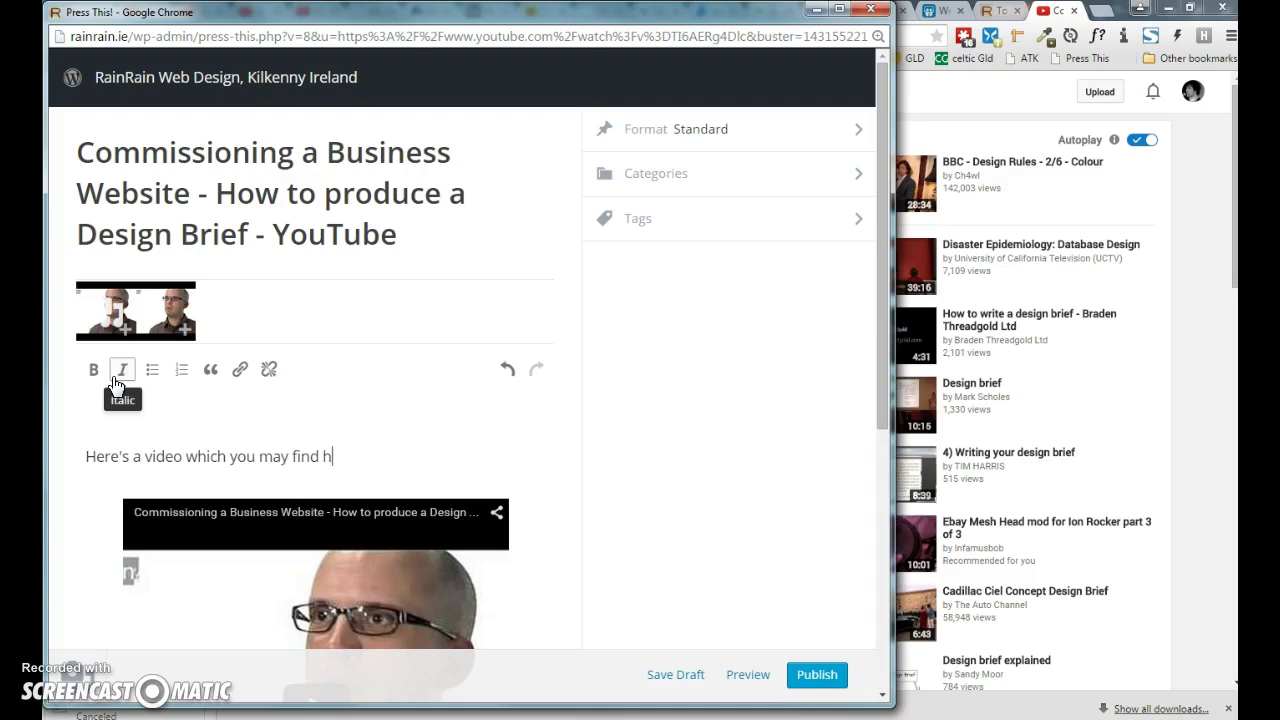
pyautogui.write('ul ')
pyautogui.write("if you're ")
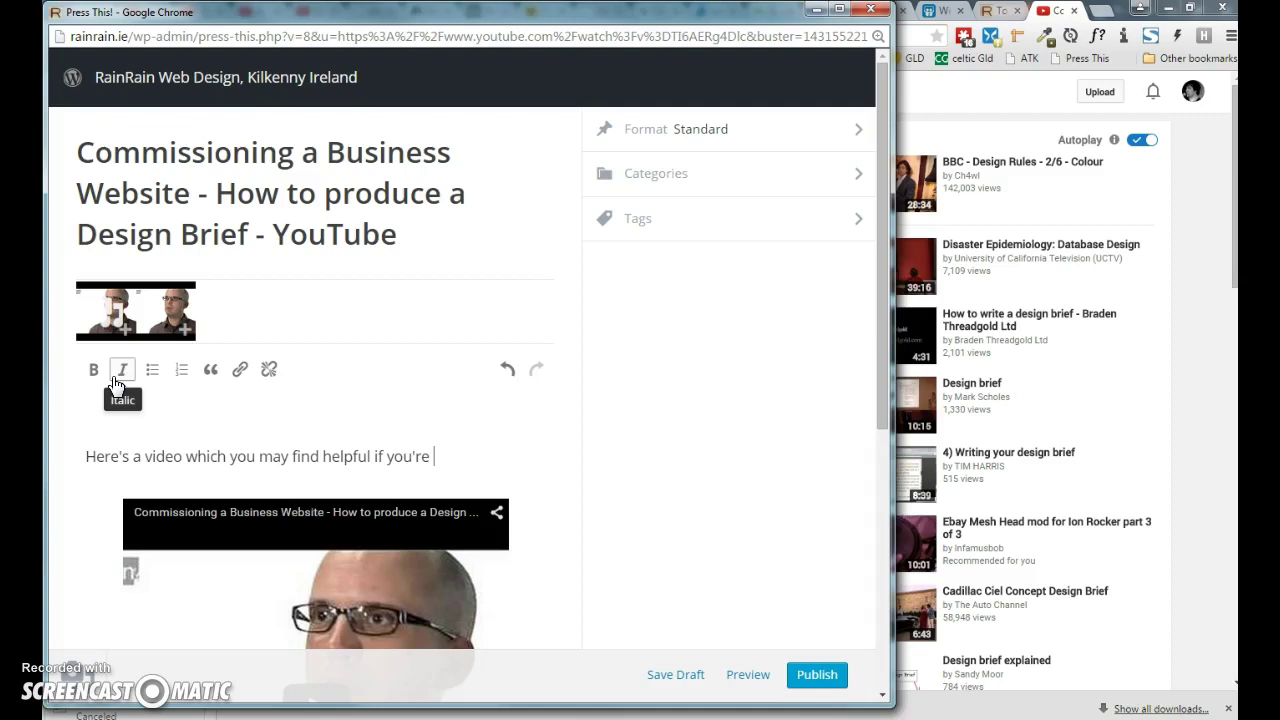
pyautogui.write('de')
pyautogui.write('ing')
pyautogui.write('a')
pyautogui.press('BackSpace')
pyautogui.press('BackSpace')
pyautogui.press('BackSpace')
pyautogui.write('gettinga')
pyautogui.press('BackSpace')
pyautogui.press('BackSpace')
pyautogui.write('webs')
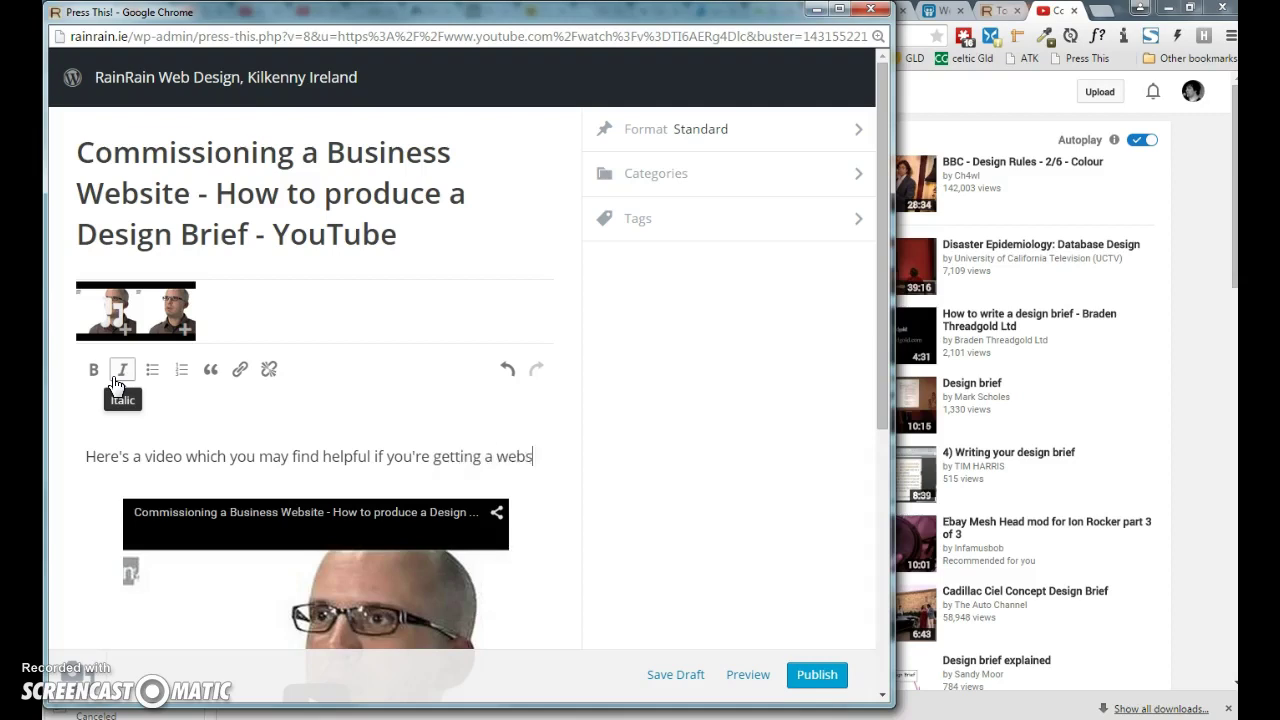
pyautogui.write('ite developed.')
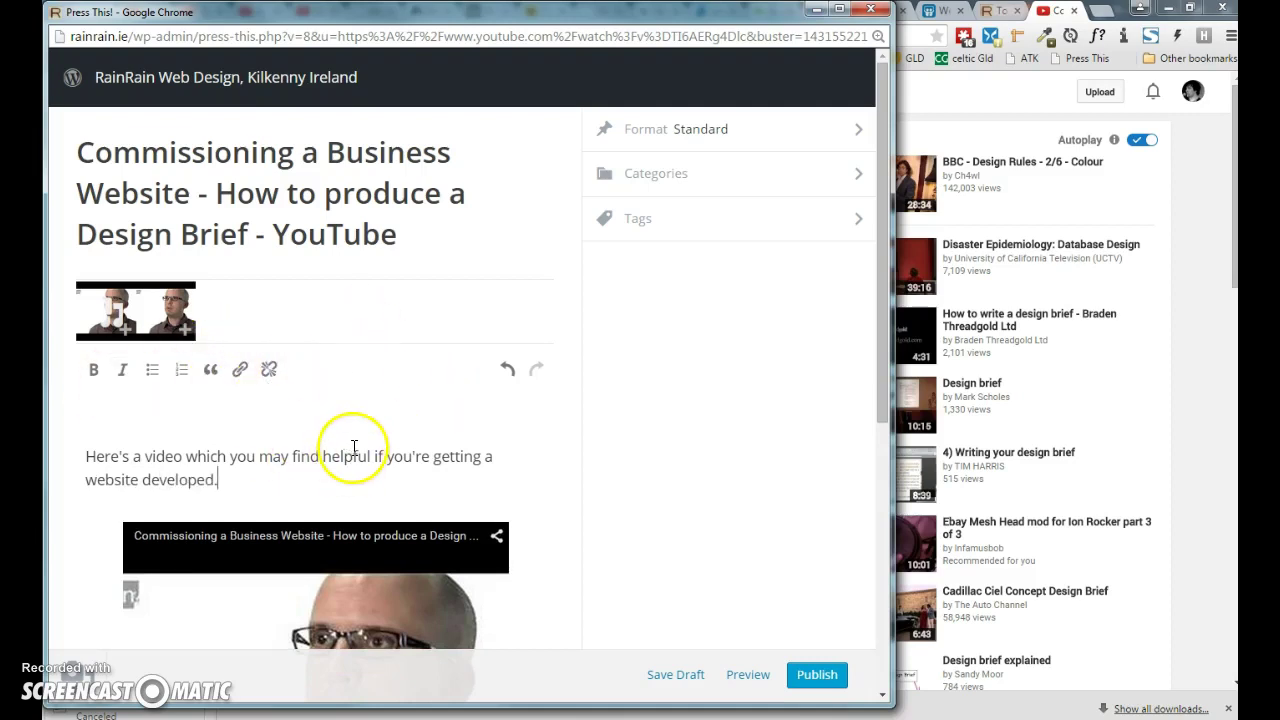
pyautogui.scroll(-3, 353, 448)
pyautogui.scroll(-3, 353, 448)
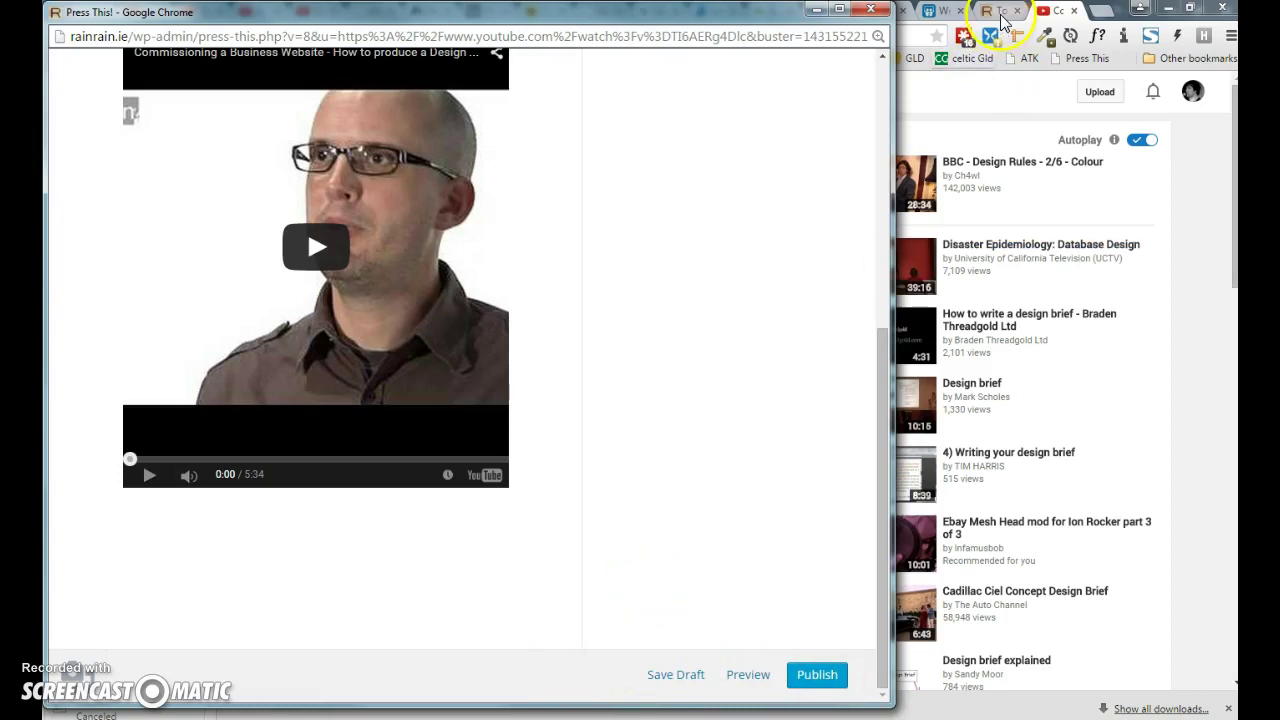
# Publish the post, inspect the published post's address, and close the Press This window
pyautogui.click(830, 677)
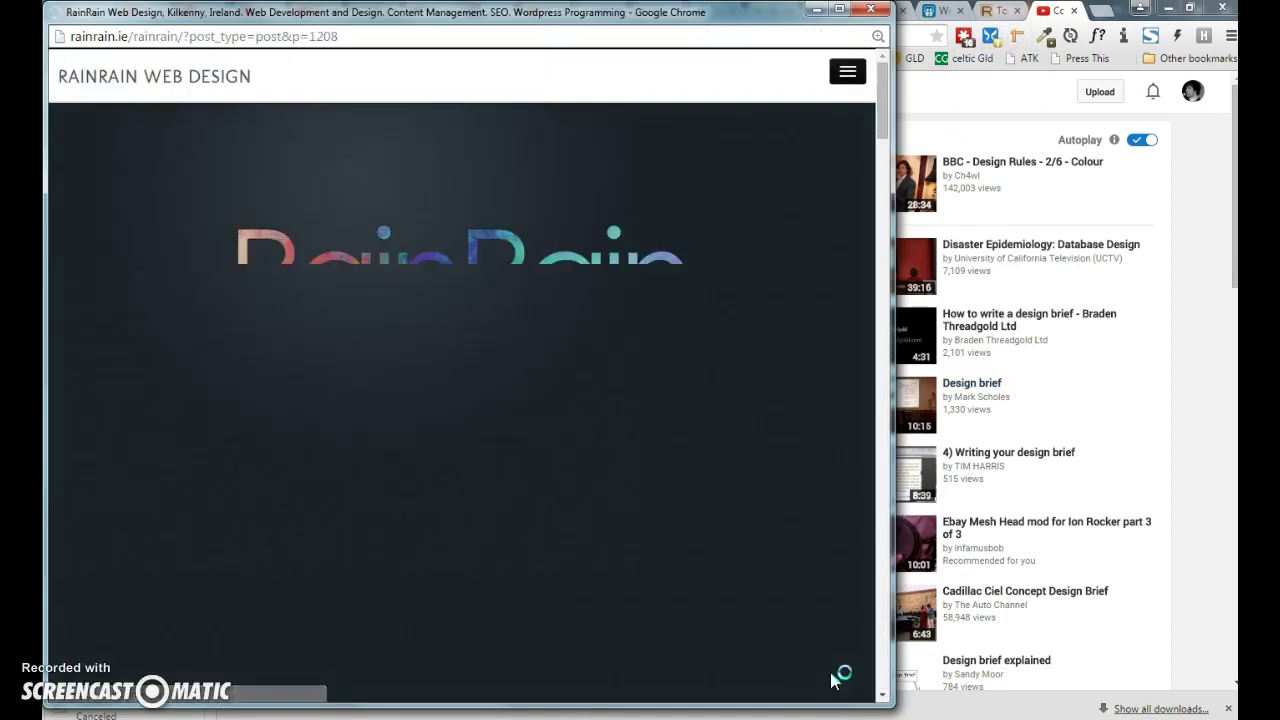
pyautogui.click(760, 622)
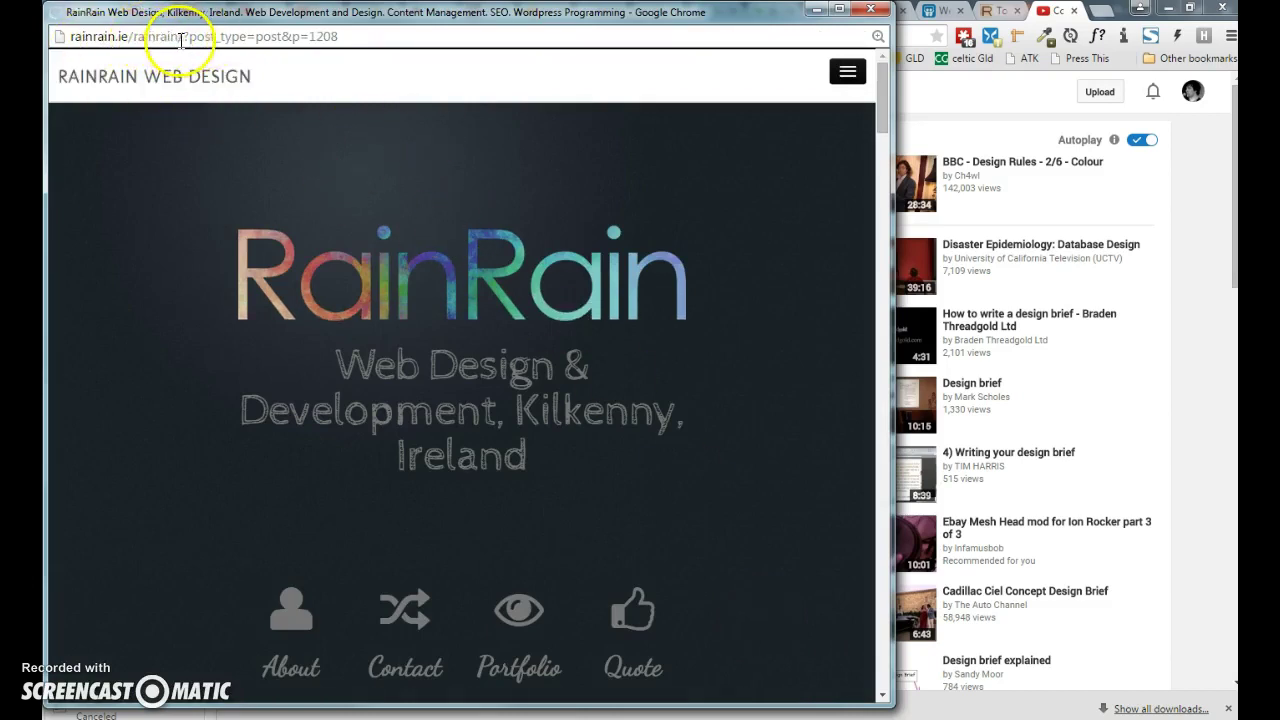
pyautogui.moveTo(183, 36); pyautogui.dragTo(451, 36)
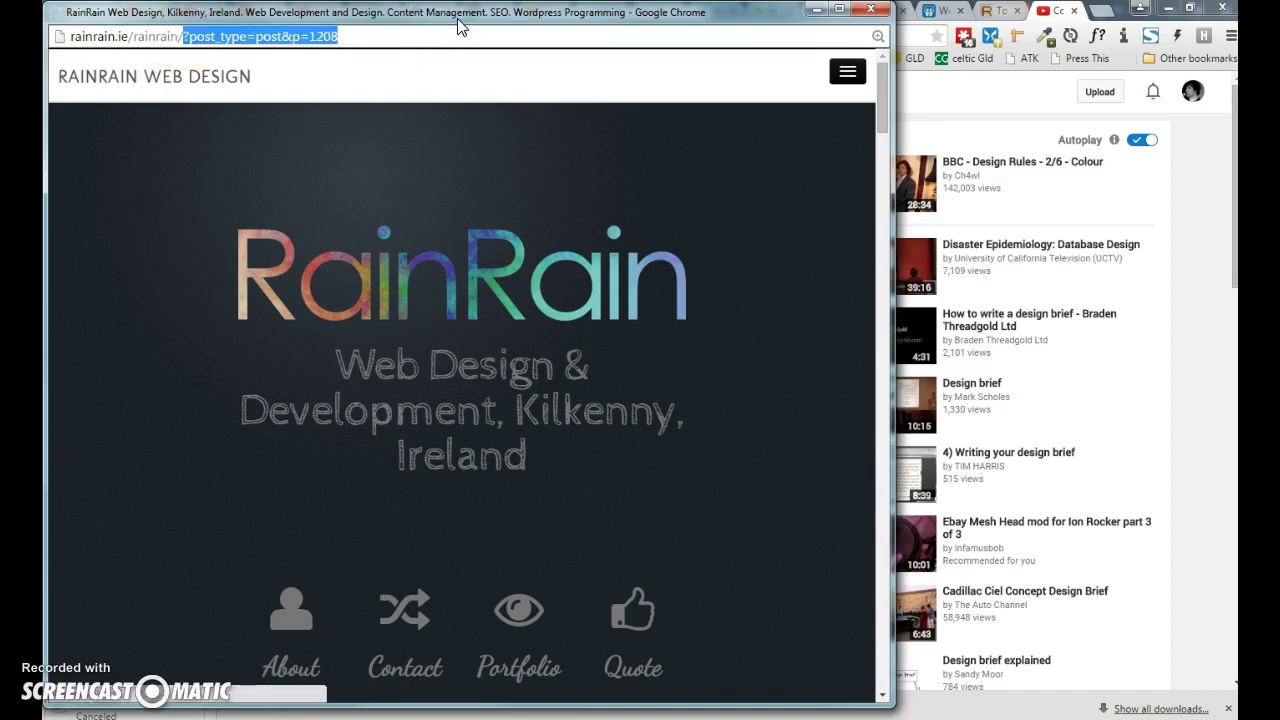
pyautogui.press('Right')
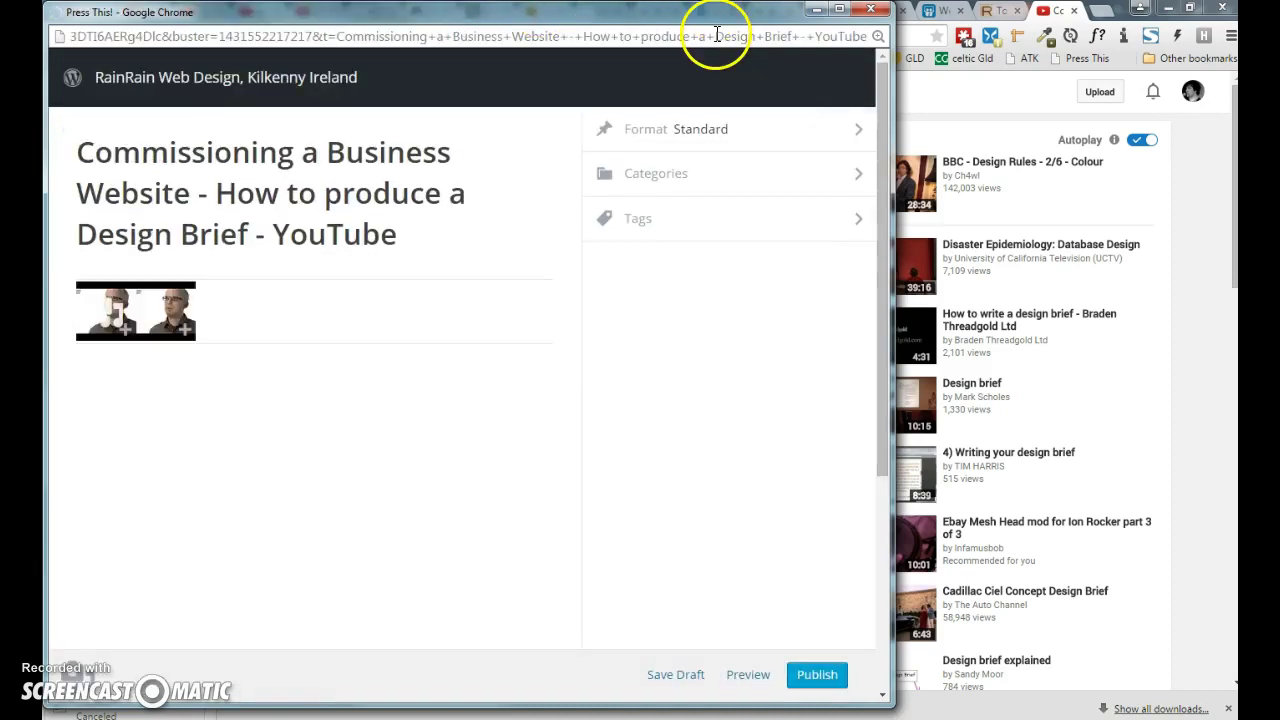
pyautogui.click(866, 10)
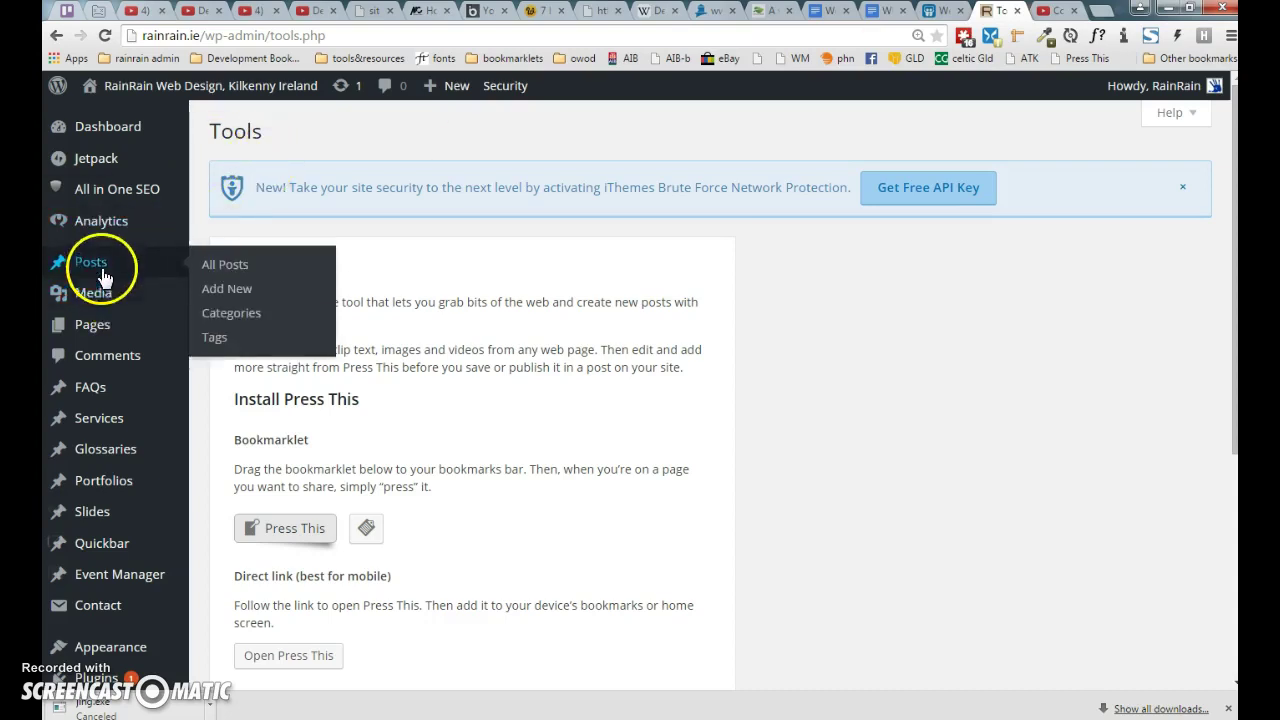
# View the new post from All Posts on the live blog, then return to YouTube
pyautogui.click(100, 268)
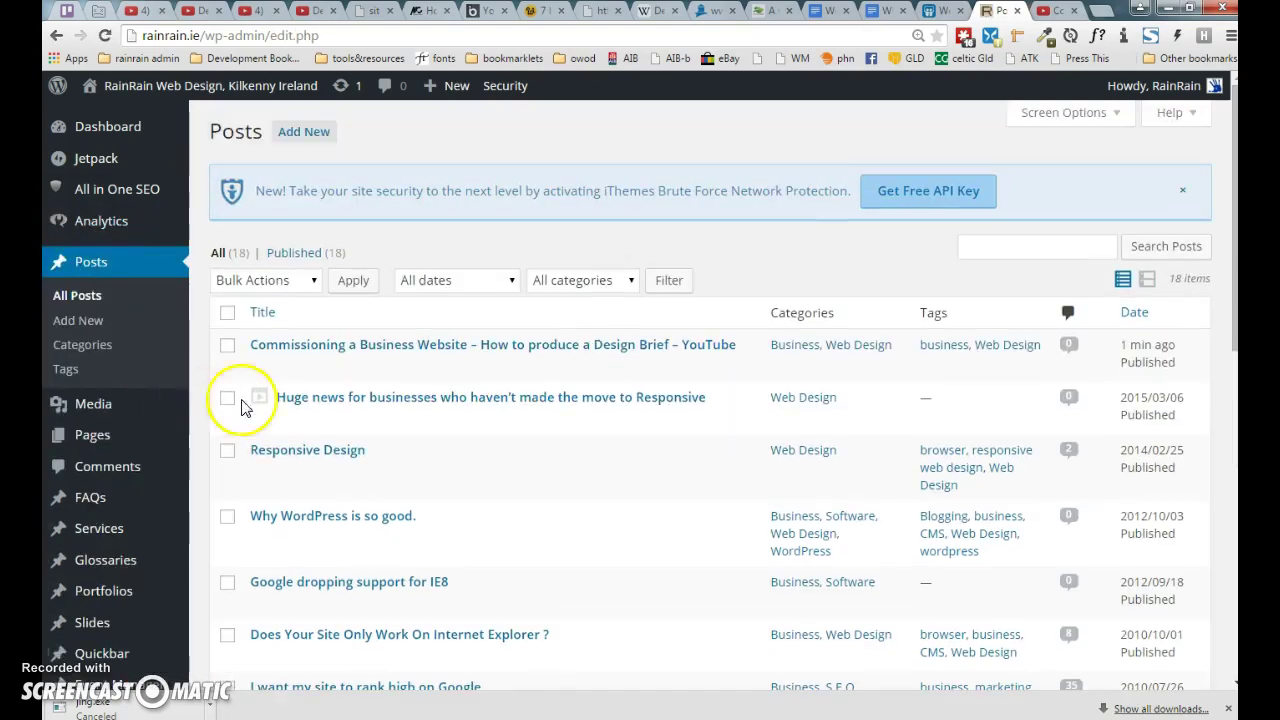
pyautogui.click(363, 347)
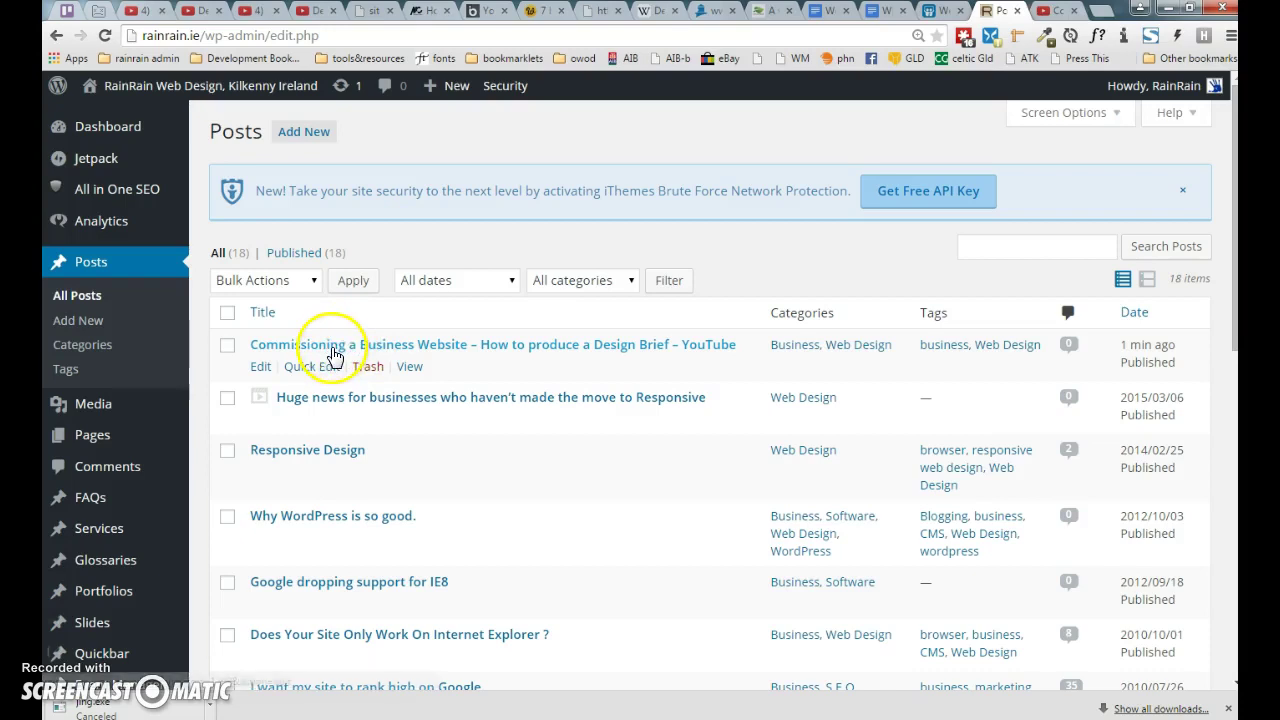
pyautogui.keyDown('ctrl'); pyautogui.click(409, 366); pyautogui.keyUp('ctrl')
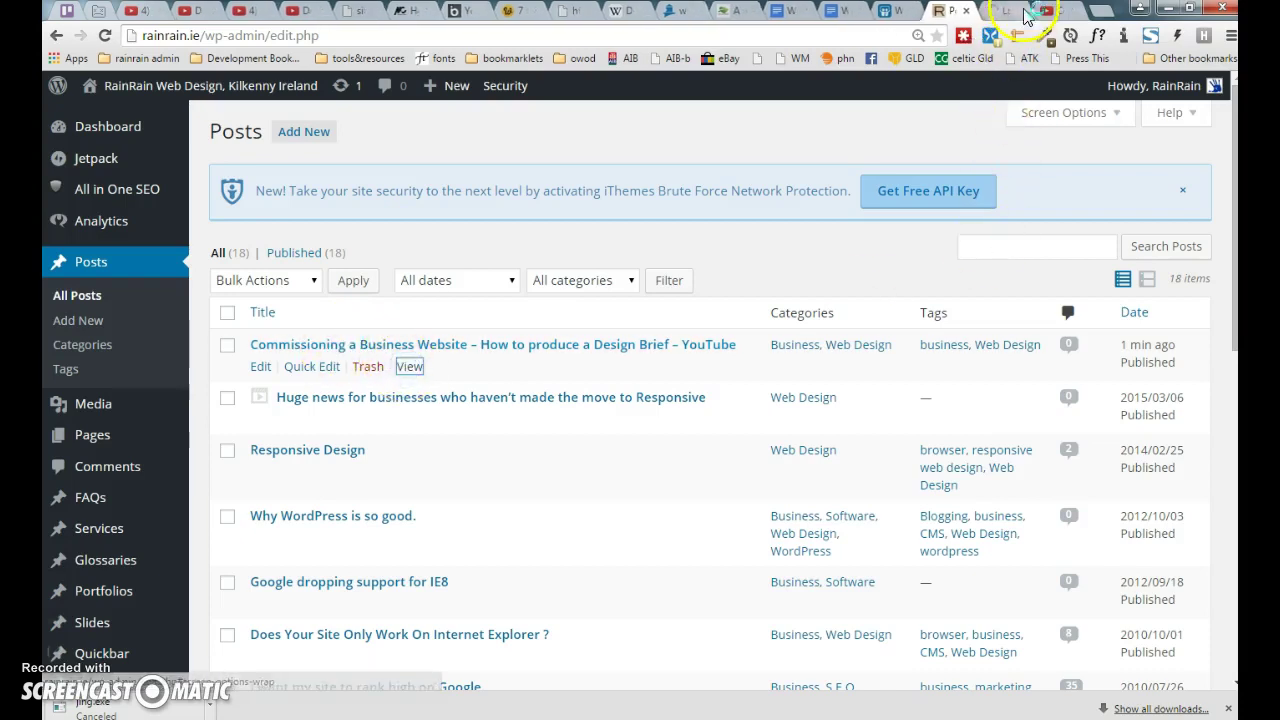
pyautogui.click(1005, 12)
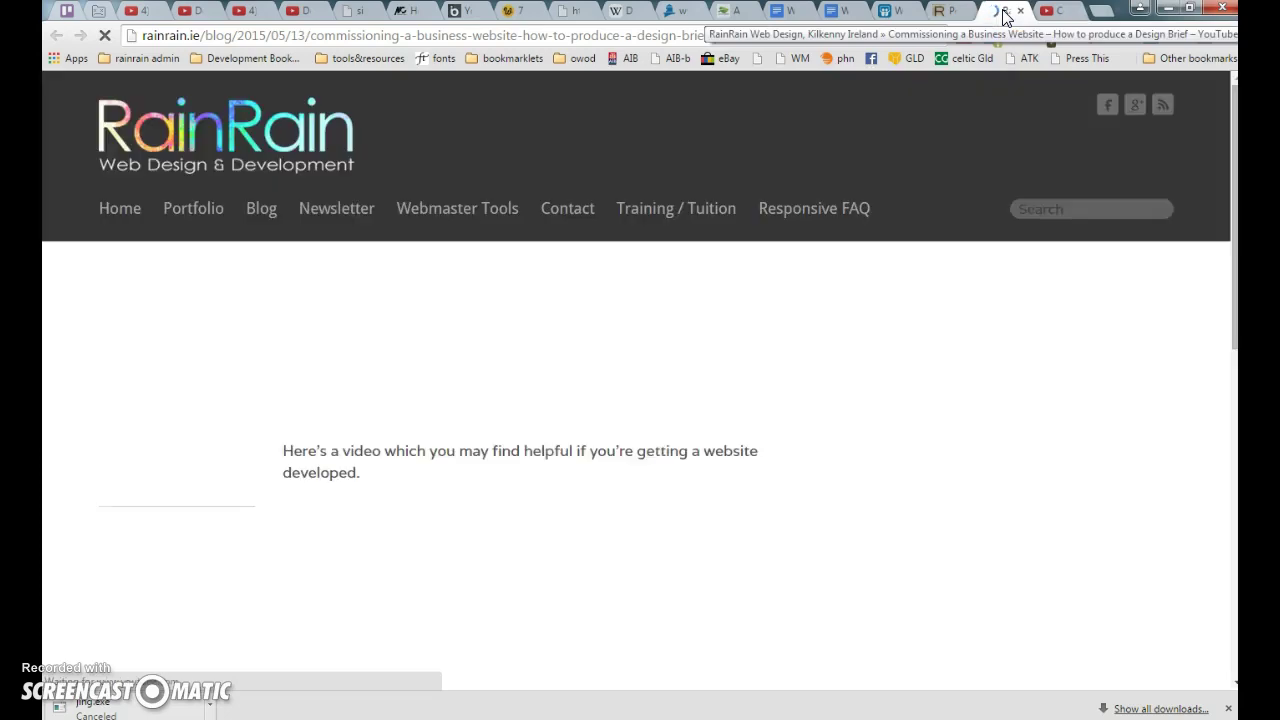
pyautogui.scroll(-5, 715, 330)
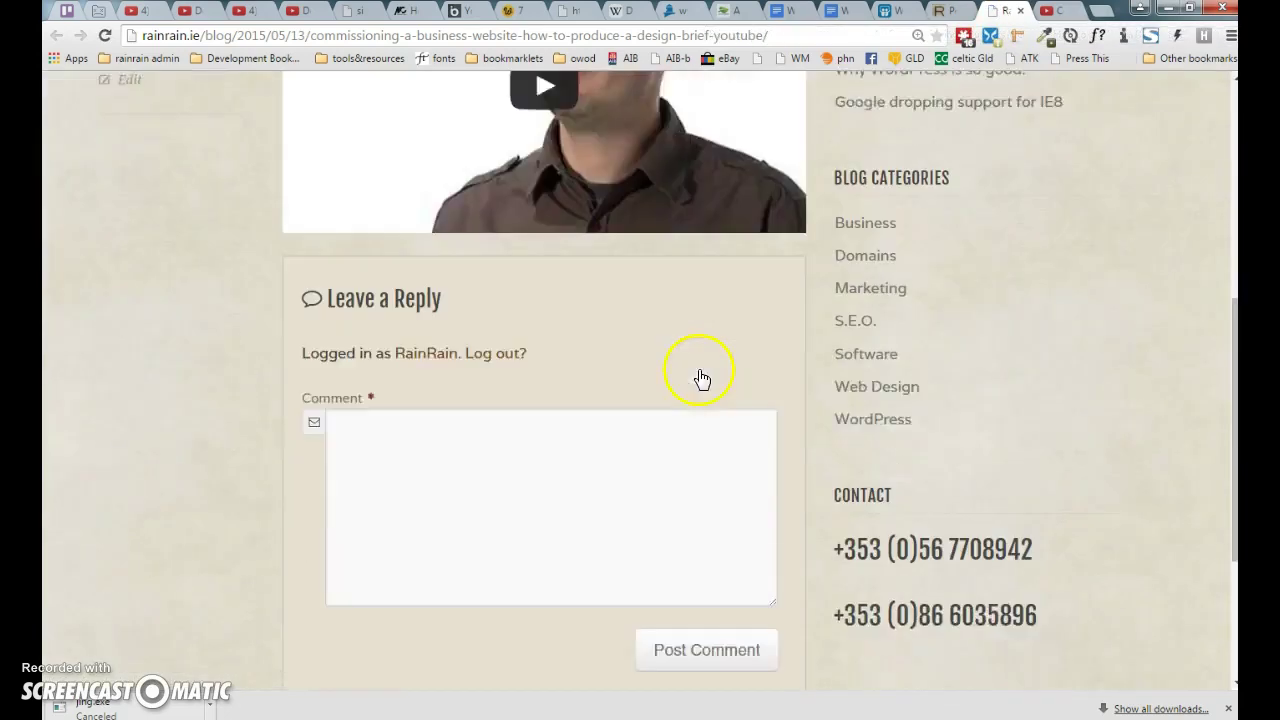
pyautogui.scroll(6, 700, 370)
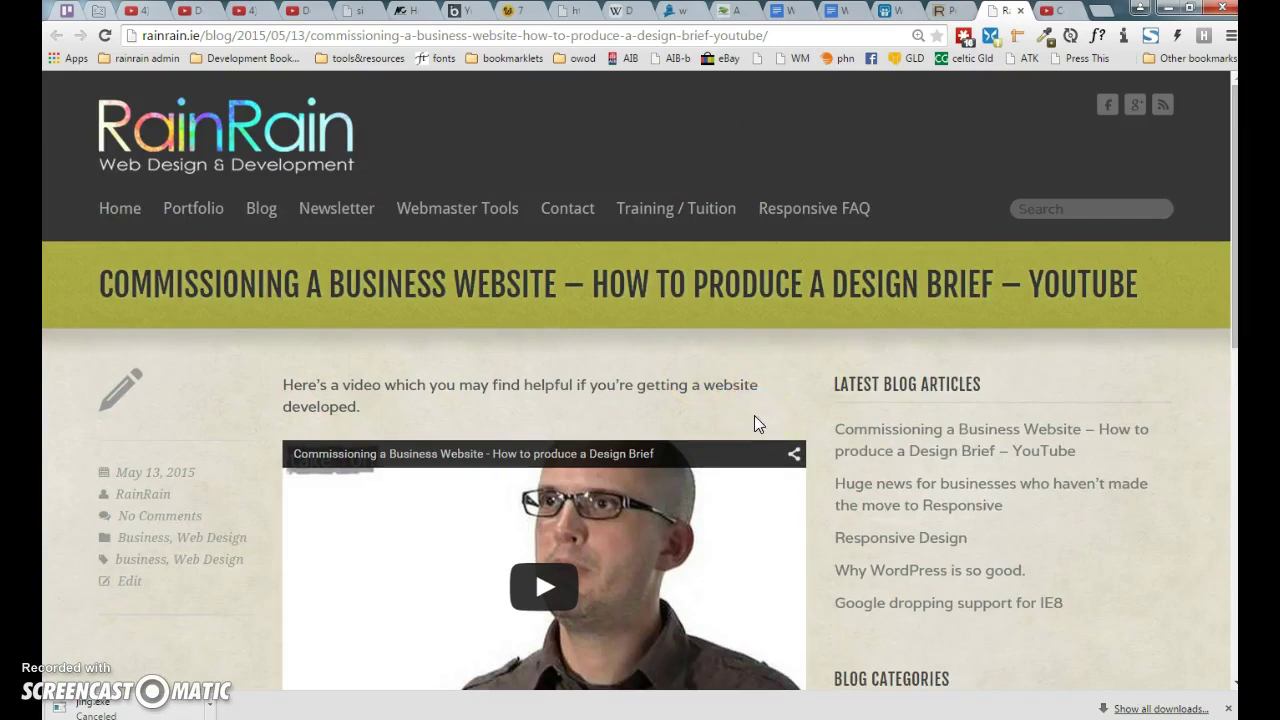
pyautogui.click(1050, 12)
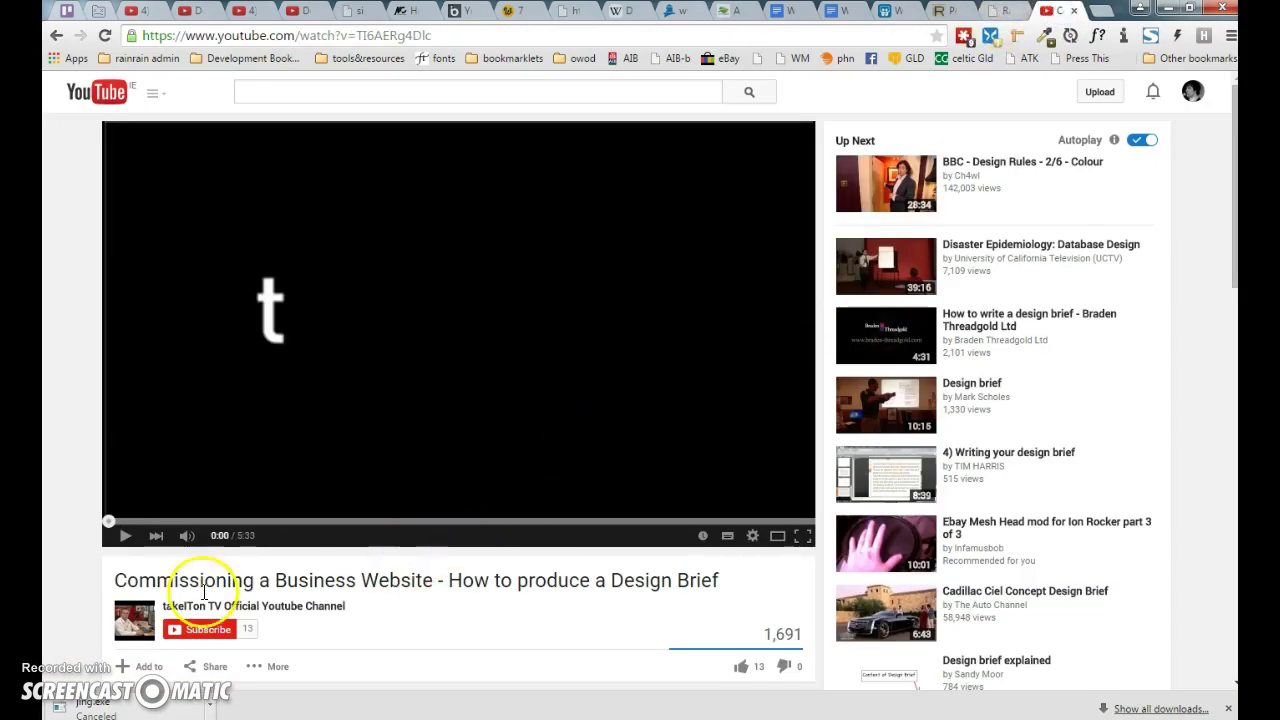
# Open and pause 'How to write a design brief', then select its description and comments
pyautogui.scroll(-5, 540, 480)
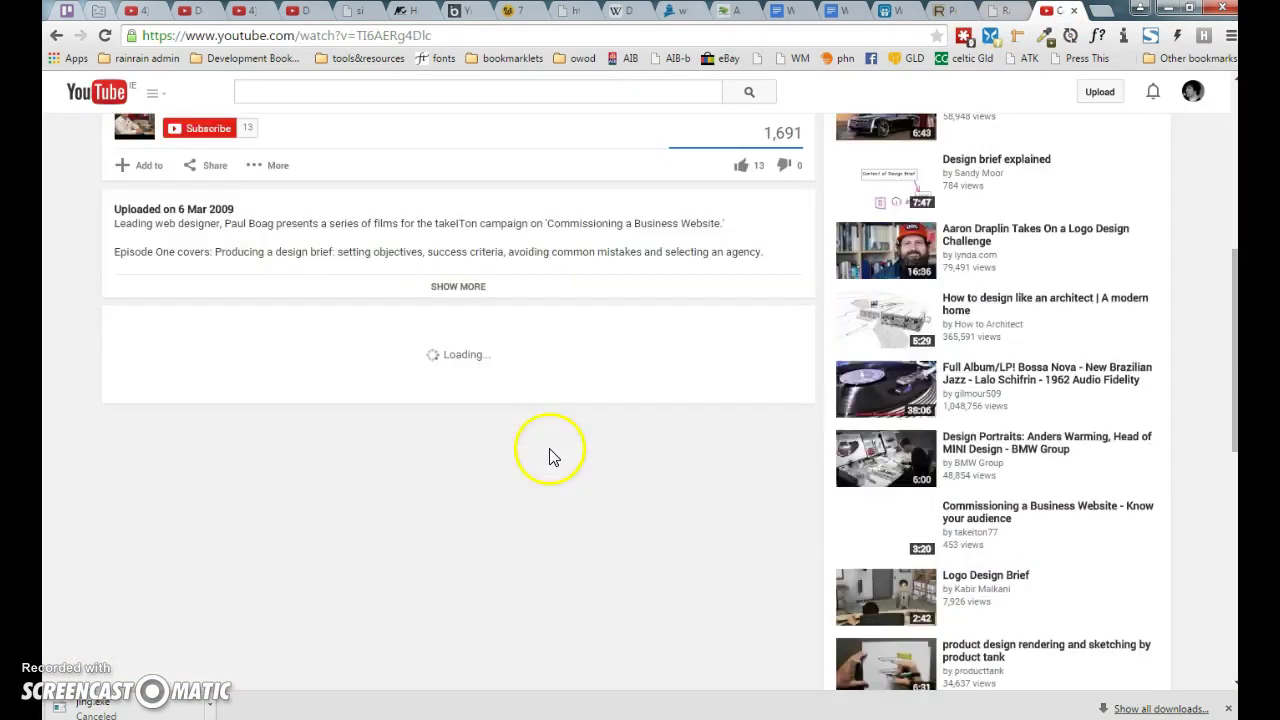
pyautogui.scroll(5, 600, 440)
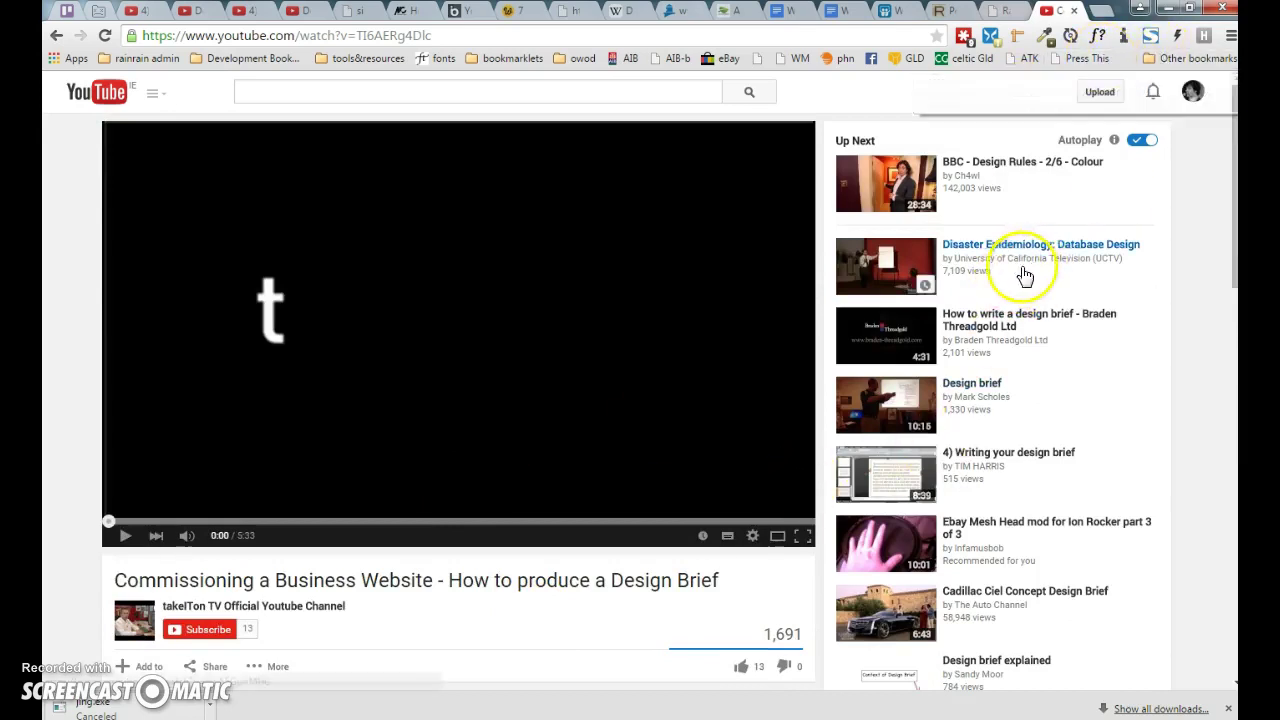
pyautogui.click(982, 316)
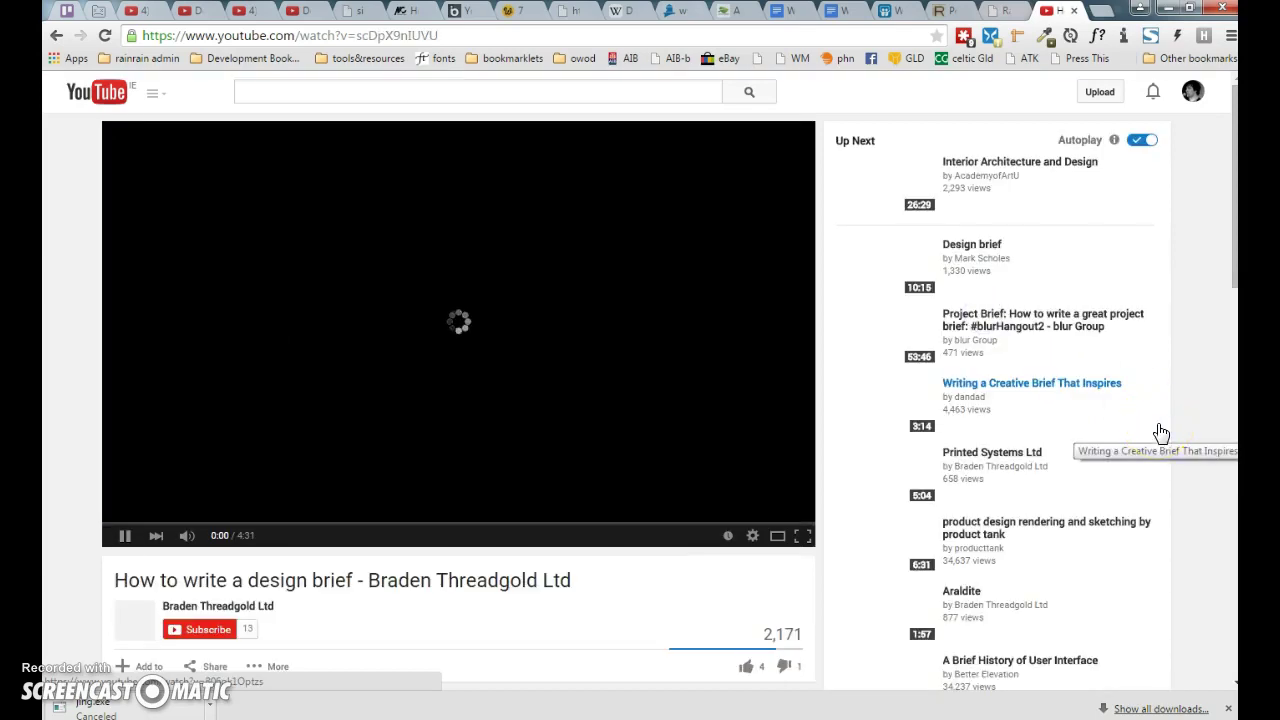
pyautogui.click(124, 535)
pyautogui.scroll(-2, 620, 422)
pyautogui.scroll(-2, 675, 430)
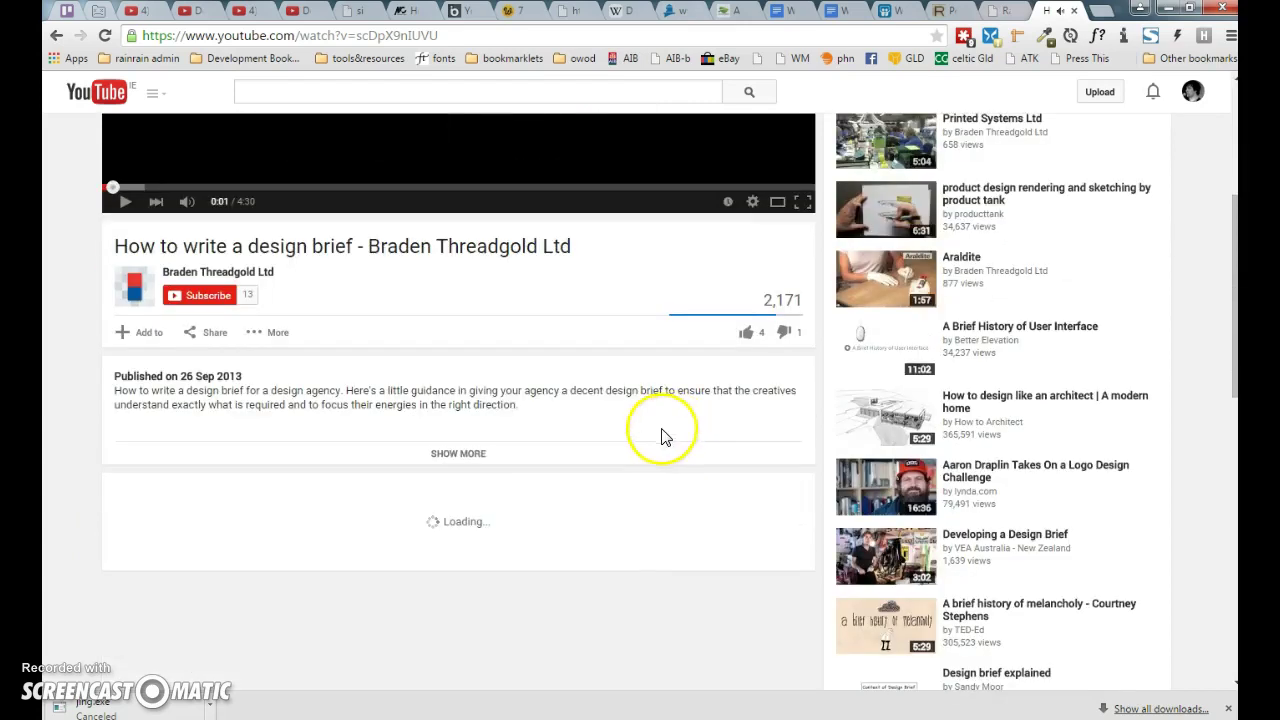
pyautogui.scroll(-2, 367, 633)
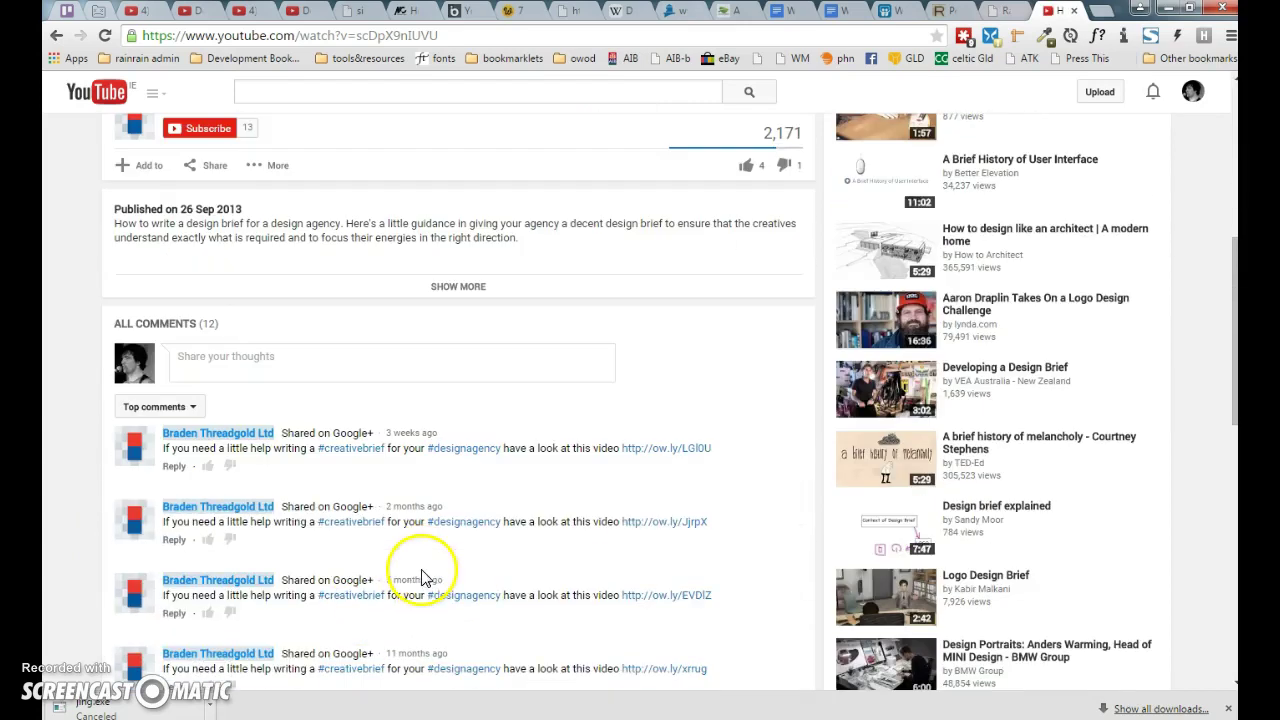
pyautogui.moveTo(529, 611)
pyautogui.mouseDown()
pyautogui.moveTo(293, 249)
pyautogui.moveTo(176, 198)
pyautogui.mouseUp()
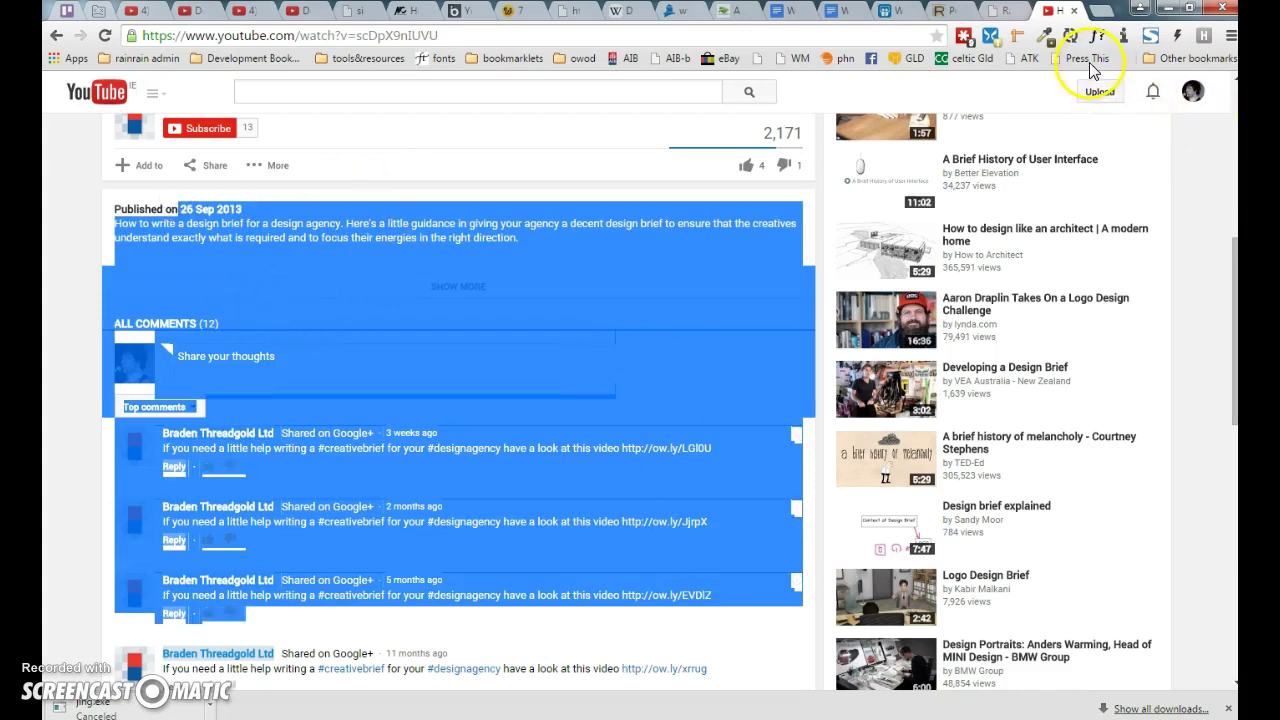
# Launch Press This on the selection and review the draft's embedded video and quoted text
pyautogui.click(1090, 60)
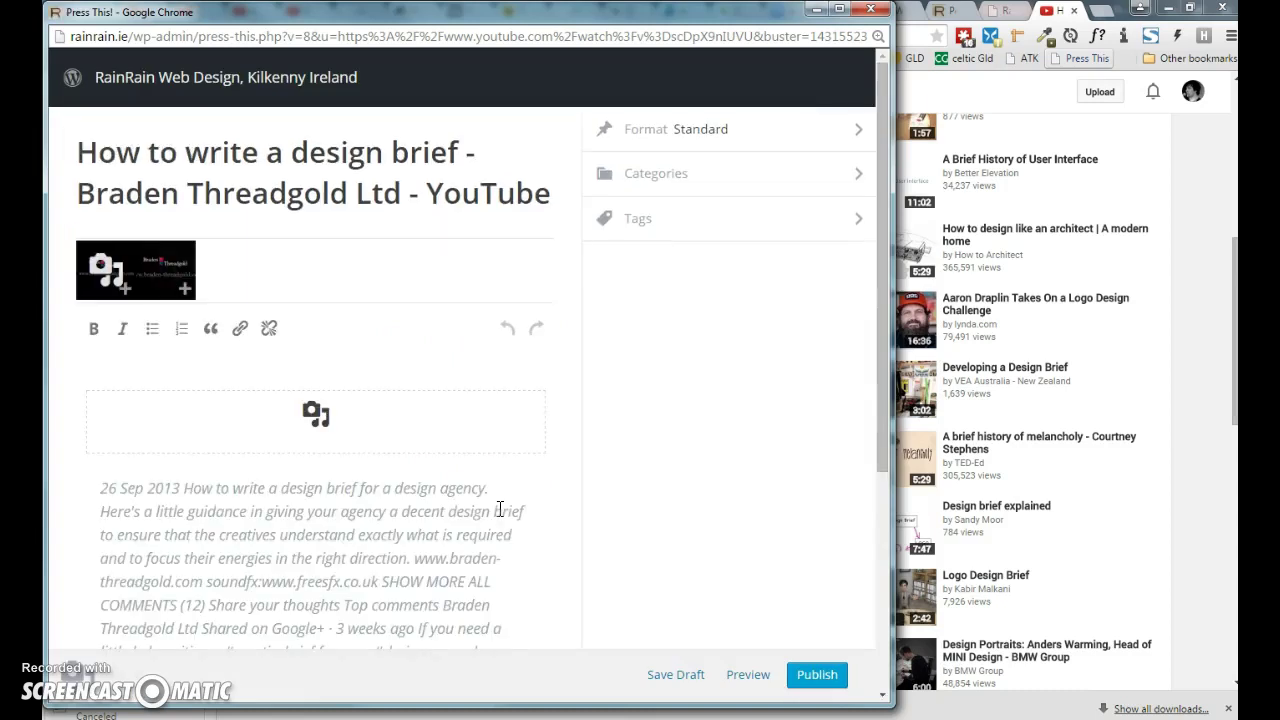
pyautogui.scroll(-3, 284, 526)
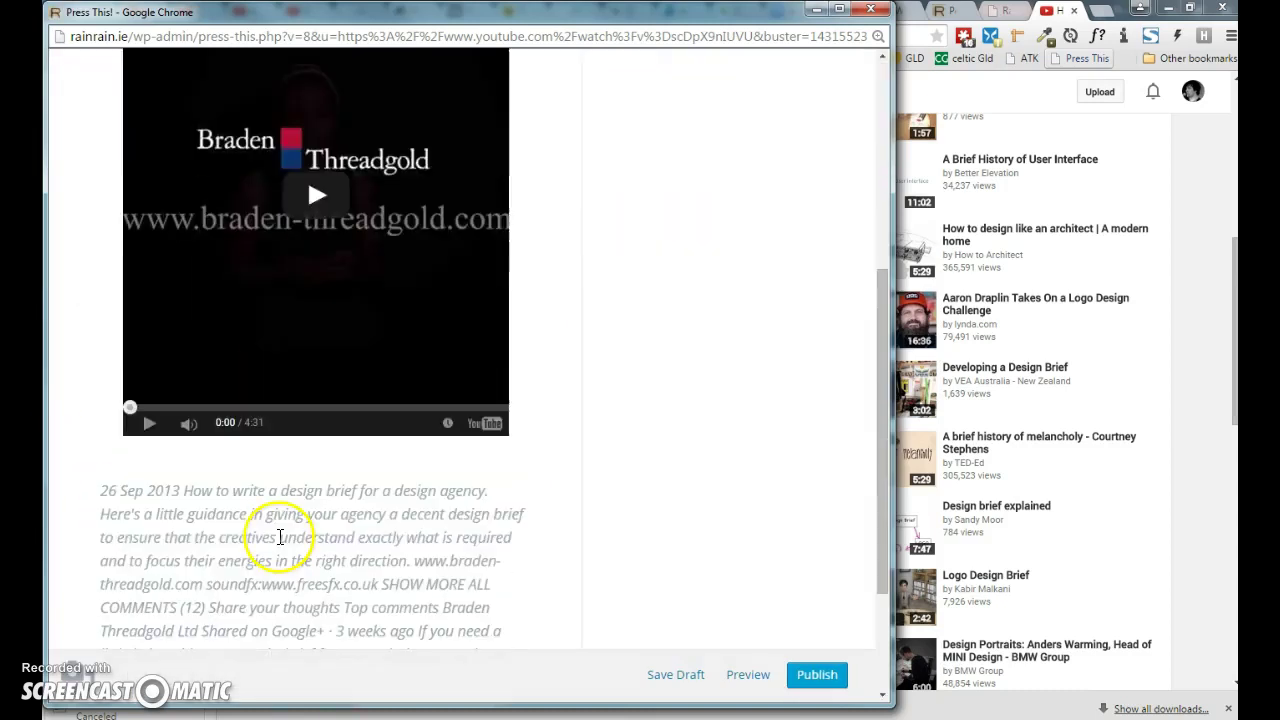
pyautogui.scroll(-2, 278, 535)
pyautogui.scroll(5, 280, 537)
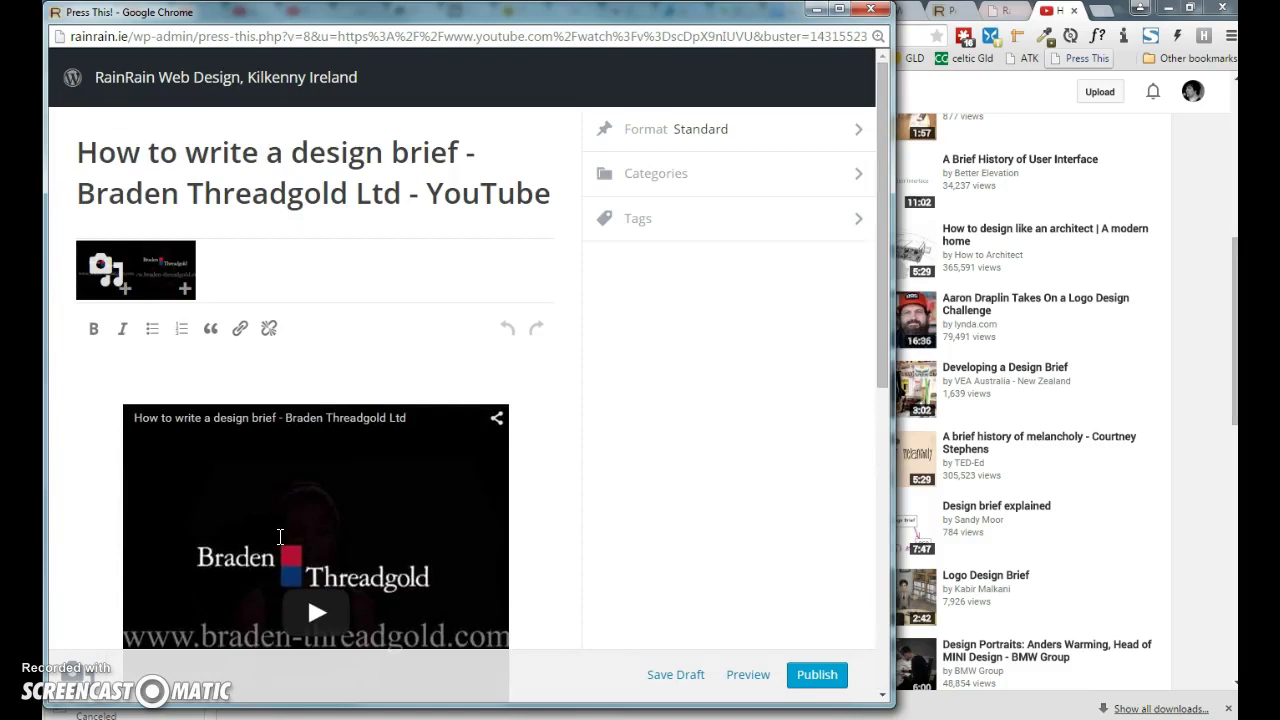
pyautogui.scroll(-3, 280, 537)
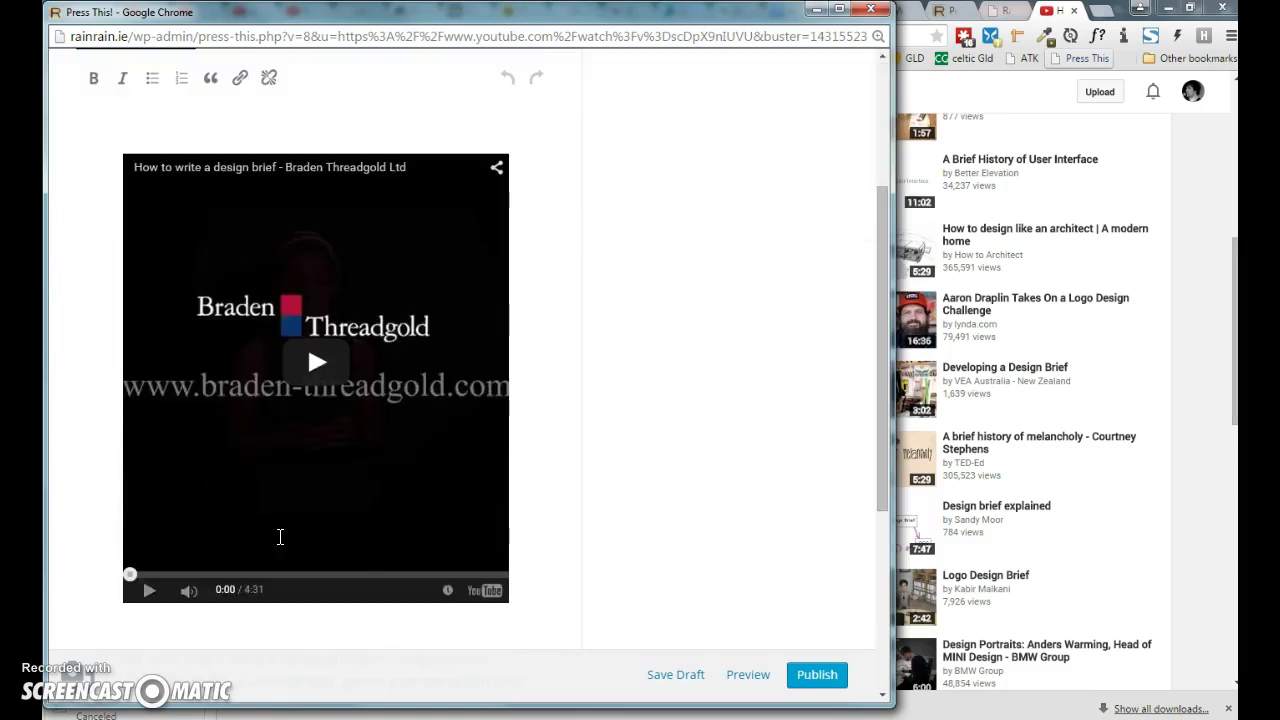
pyautogui.scroll(3, 280, 537)
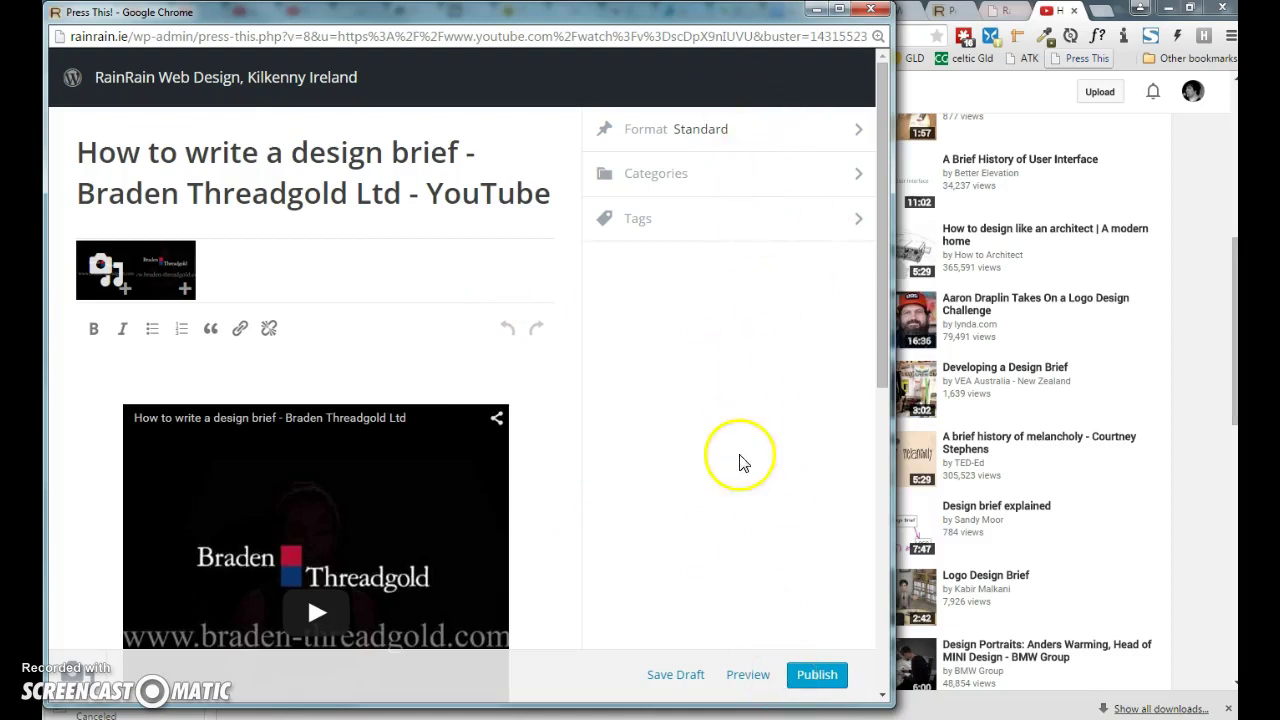
# Discard the Press This draft and close the WordPress posts list tab
pyautogui.click(871, 10)
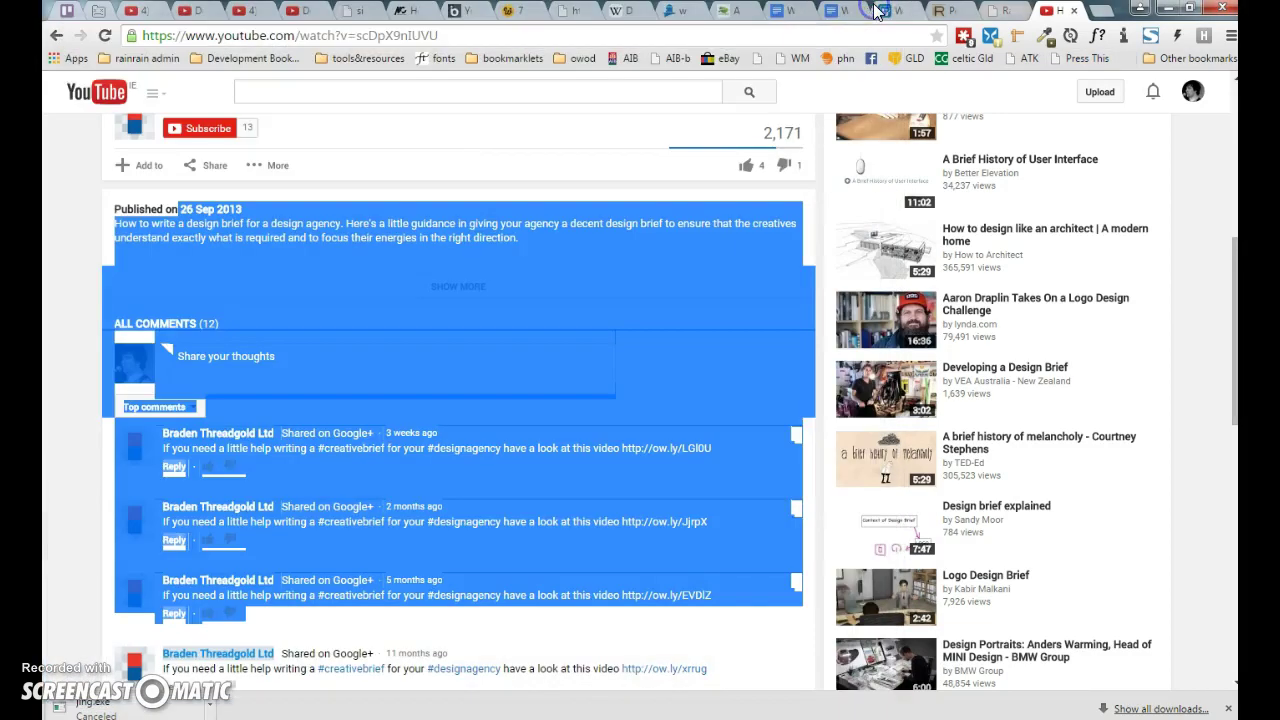
pyautogui.click(1059, 42)
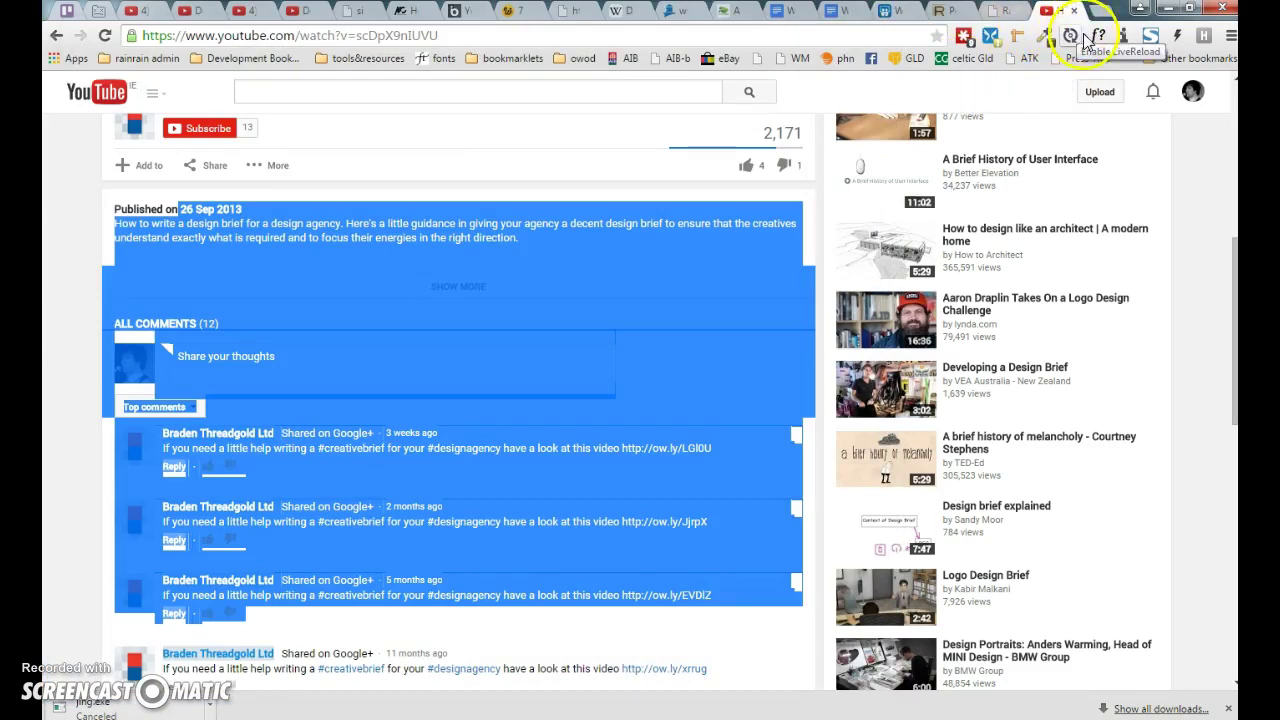
pyautogui.click(958, 14)
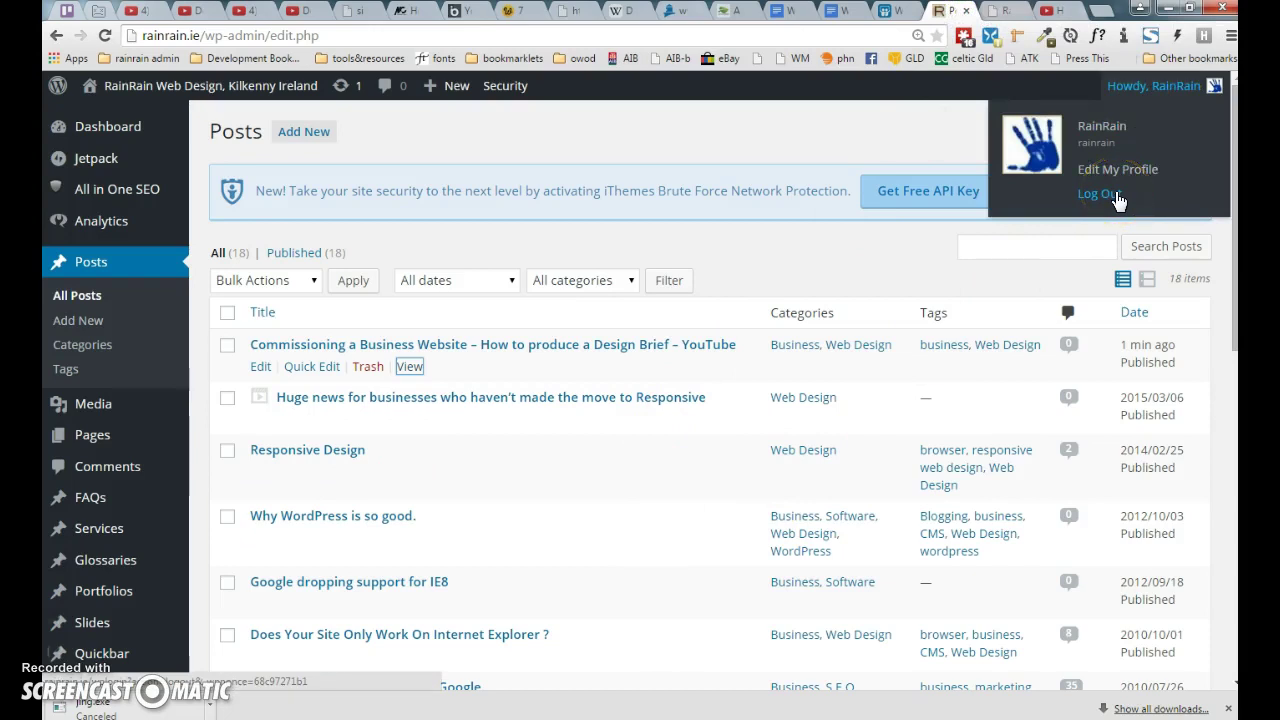
pyautogui.click(963, 15)
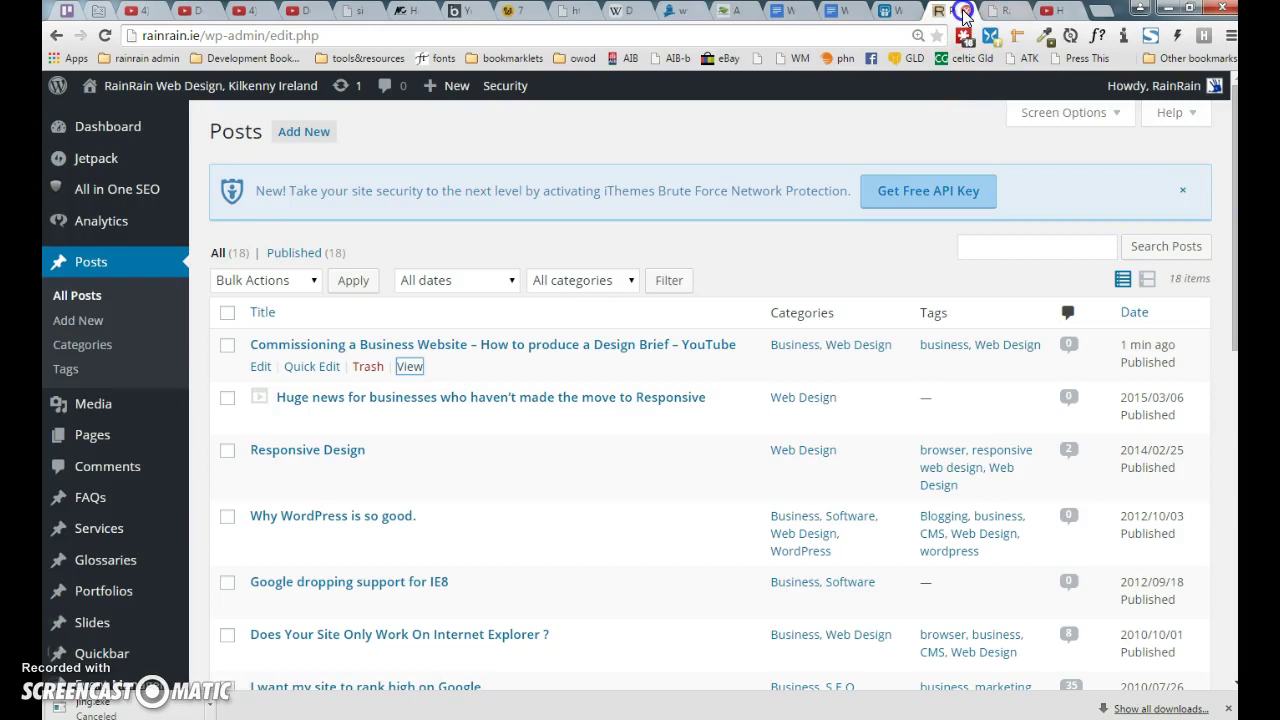
pyautogui.click(963, 13)
# Reload and pause the design brief video, then start a fresh Press This post
pyautogui.click(995, 15)
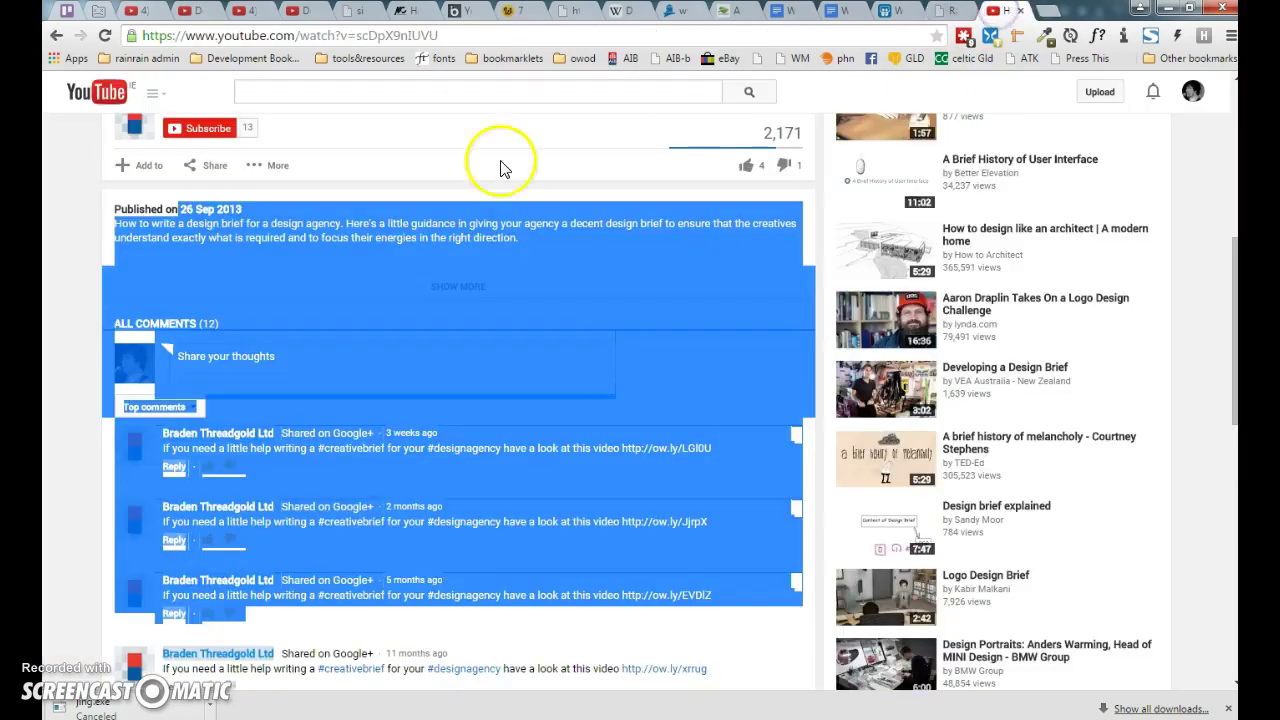
pyautogui.click(105, 35)
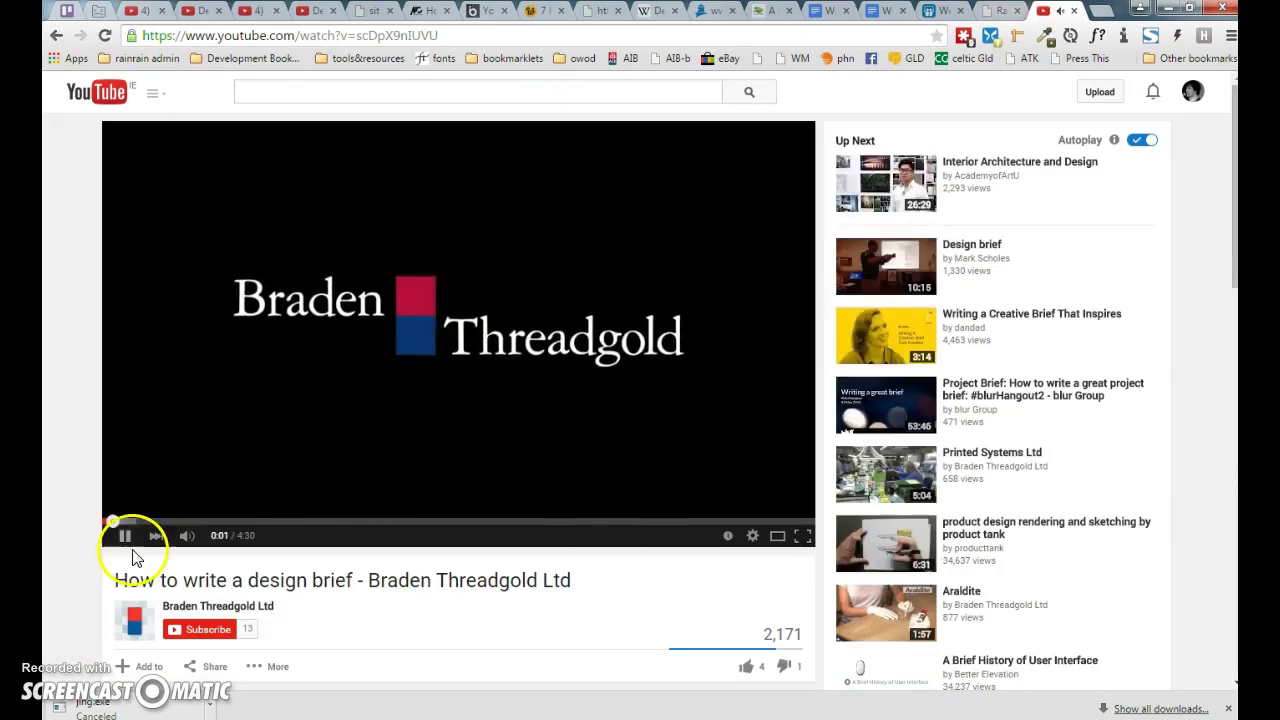
pyautogui.click(125, 535)
pyautogui.click(1087, 58)
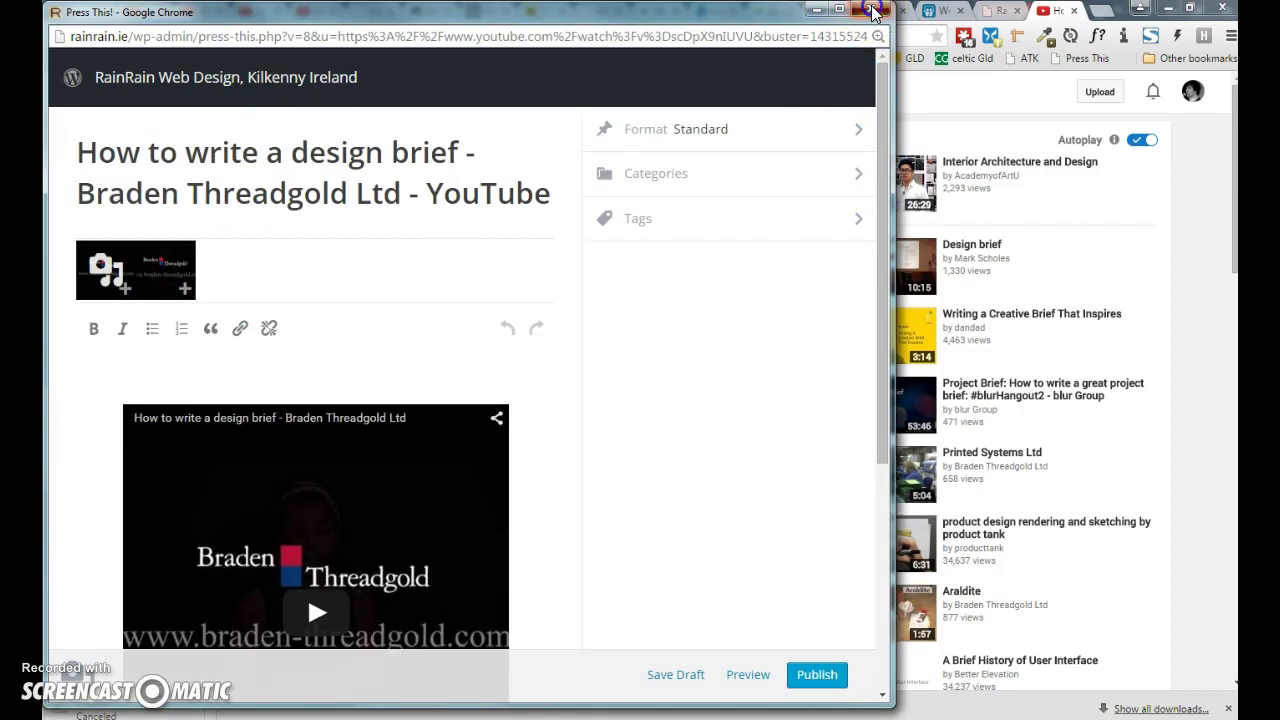
pyautogui.click(873, 11)
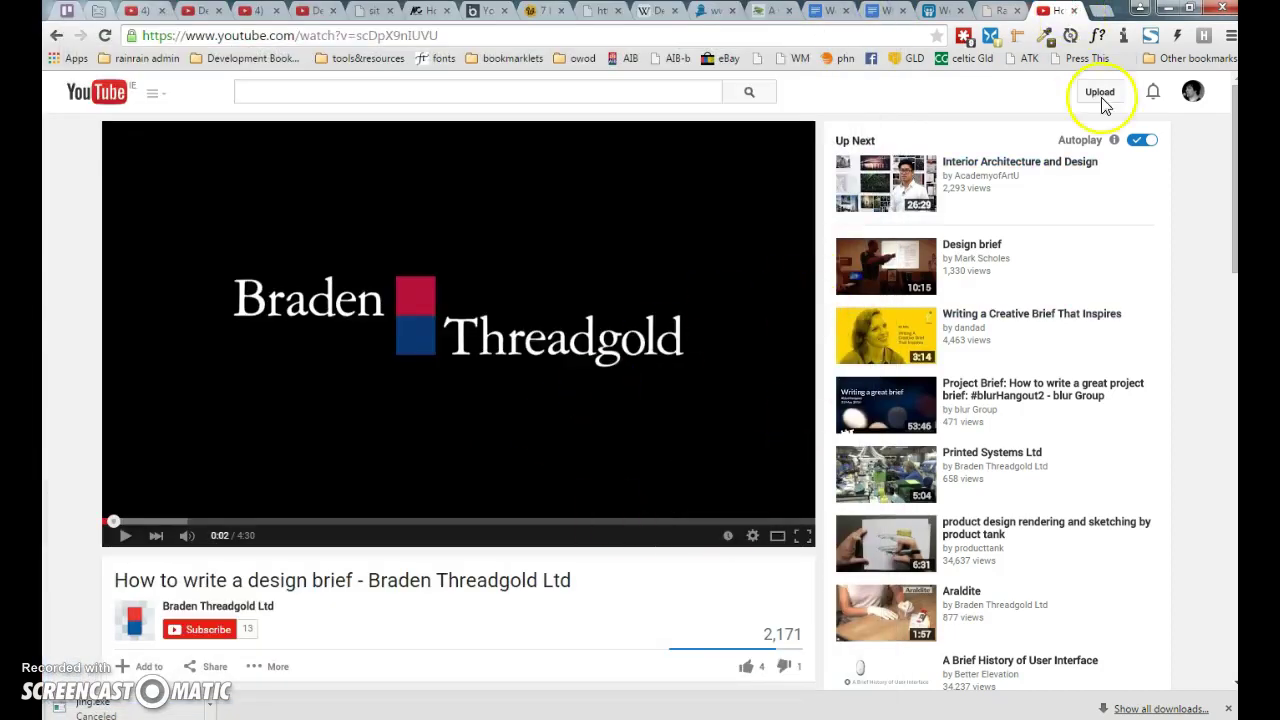
pyautogui.click(1093, 62)
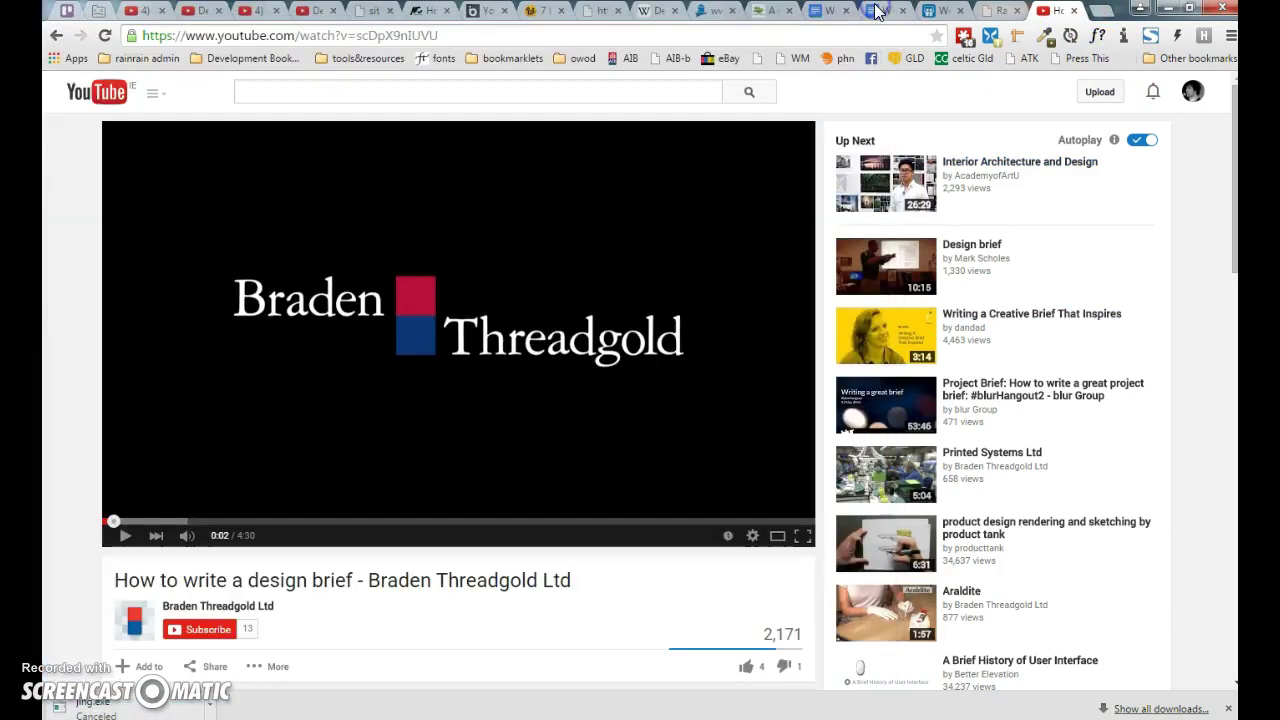
pyautogui.click(875, 11)
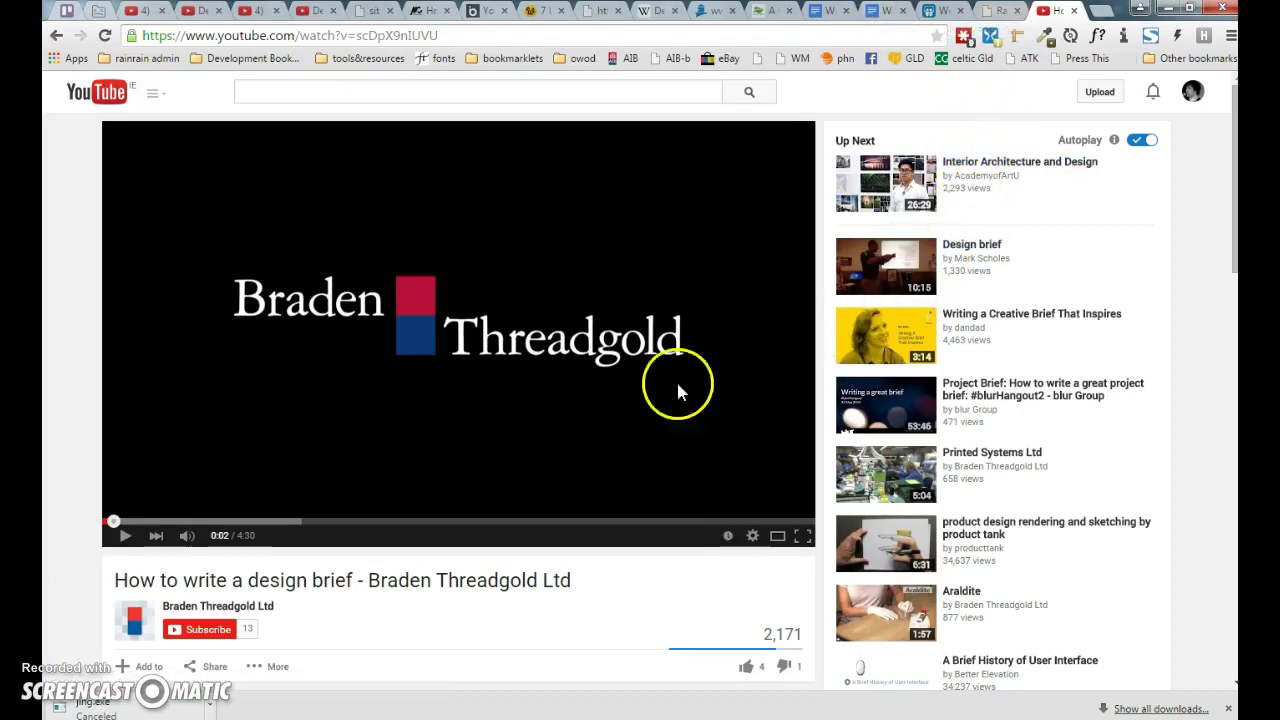